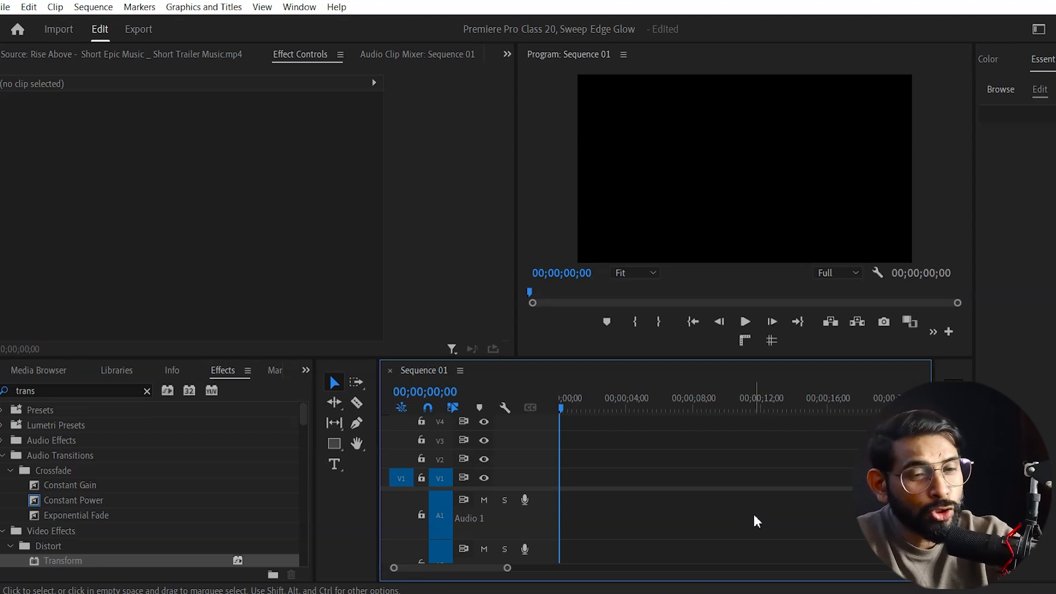
Place only the video of the 5385815-hd_1280_720_25fps clip on track V1 at the start of Sequence 01 and scrub to 00;00;01;23
key(shift+1)
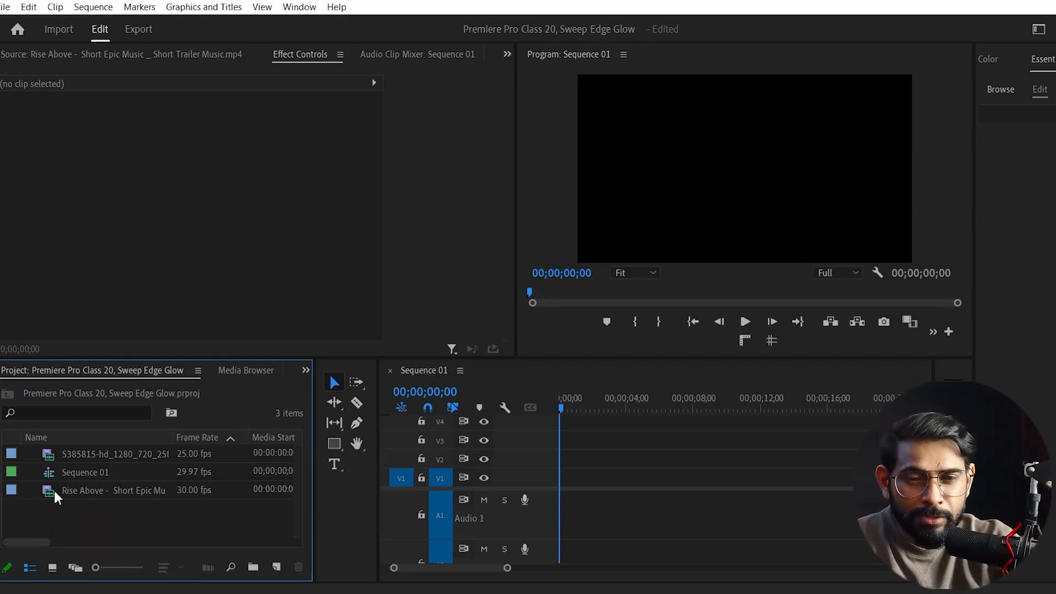
drag(55, 454, 34, 448)
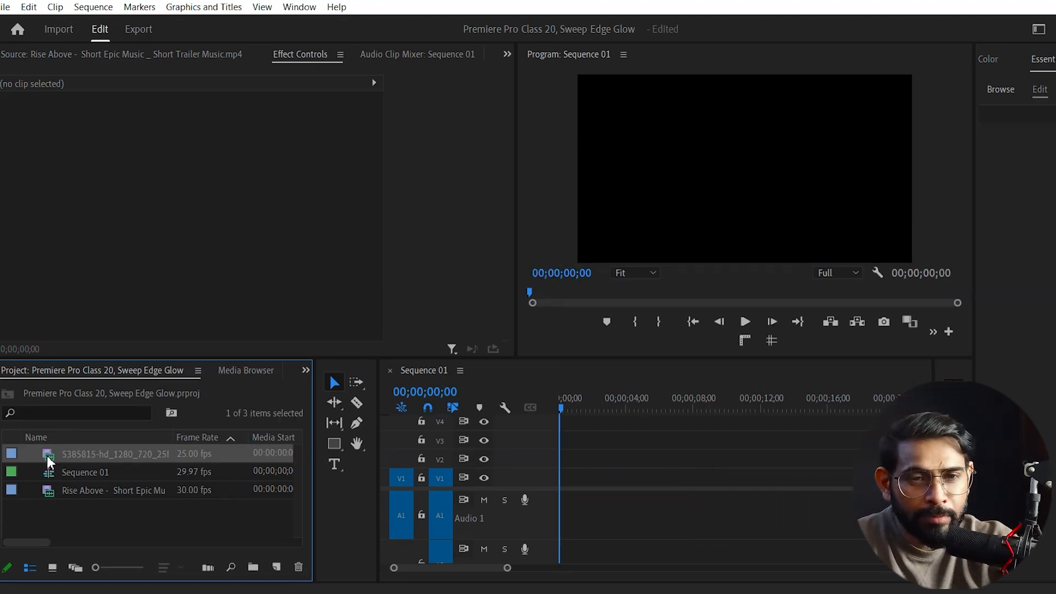
double_click(48, 461)
drag(233, 295, 604, 477)
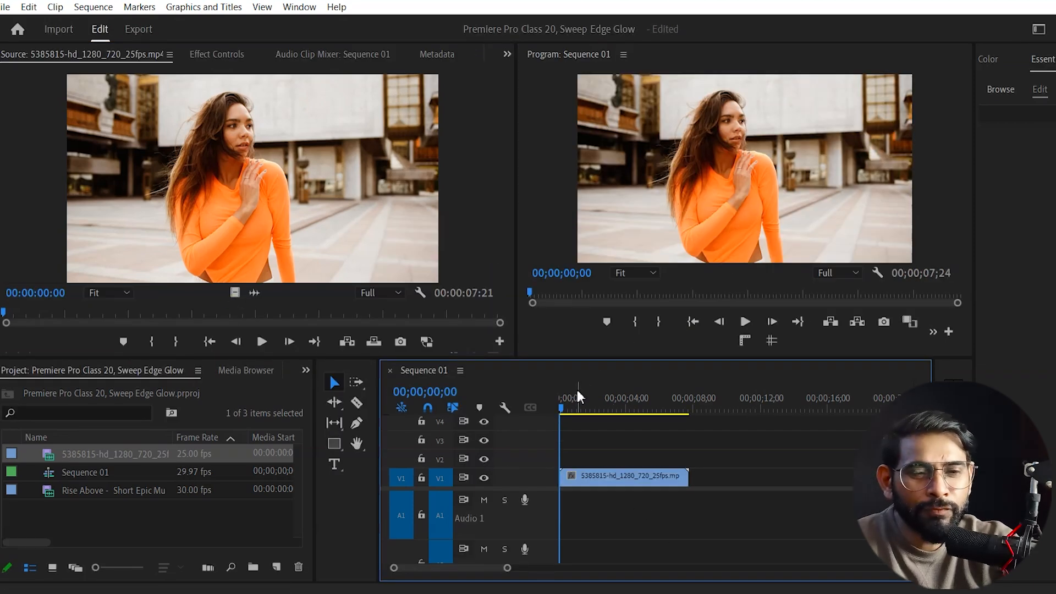
mouse_move(570, 413)
mouse_down()
mouse_move(637, 414)
mouse_move(588, 413)
mouse_up()
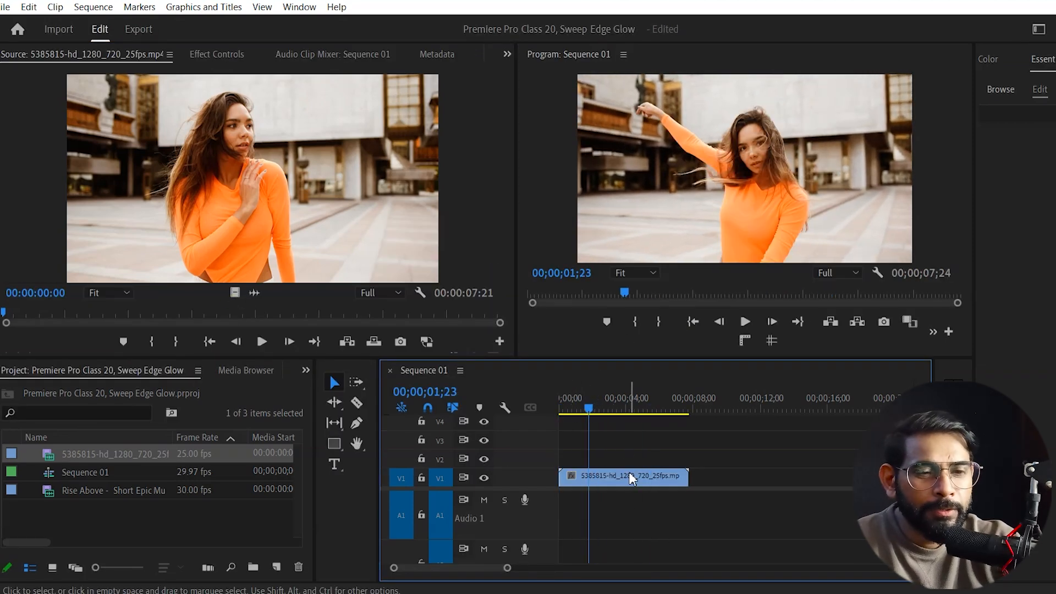
drag(592, 357, 584, 367)
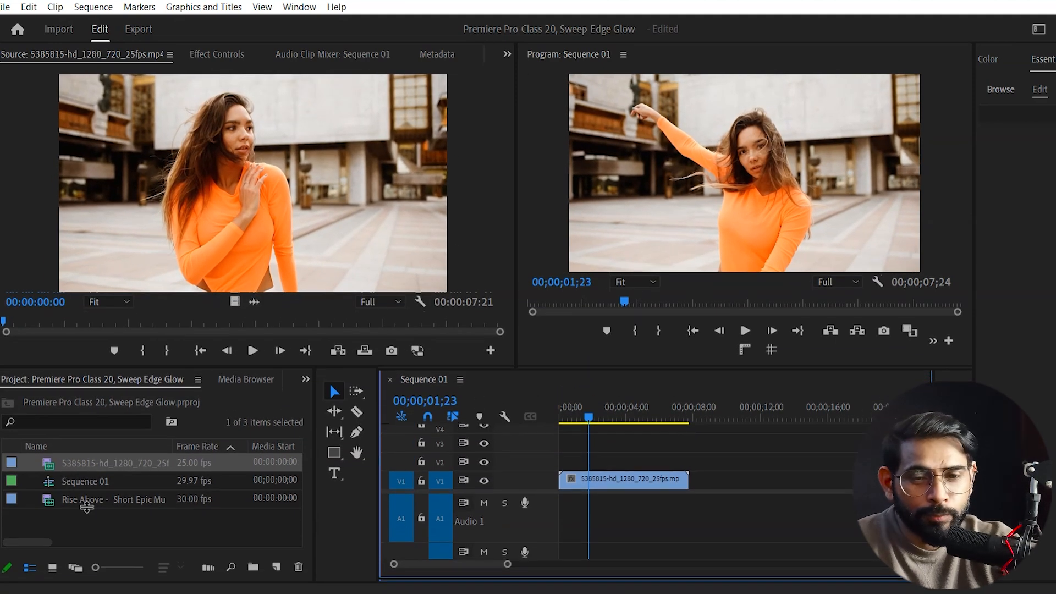
Preview the Rise Above trailer music in the source monitor and place only its audio on track A1 at the sequence start
click(59, 499)
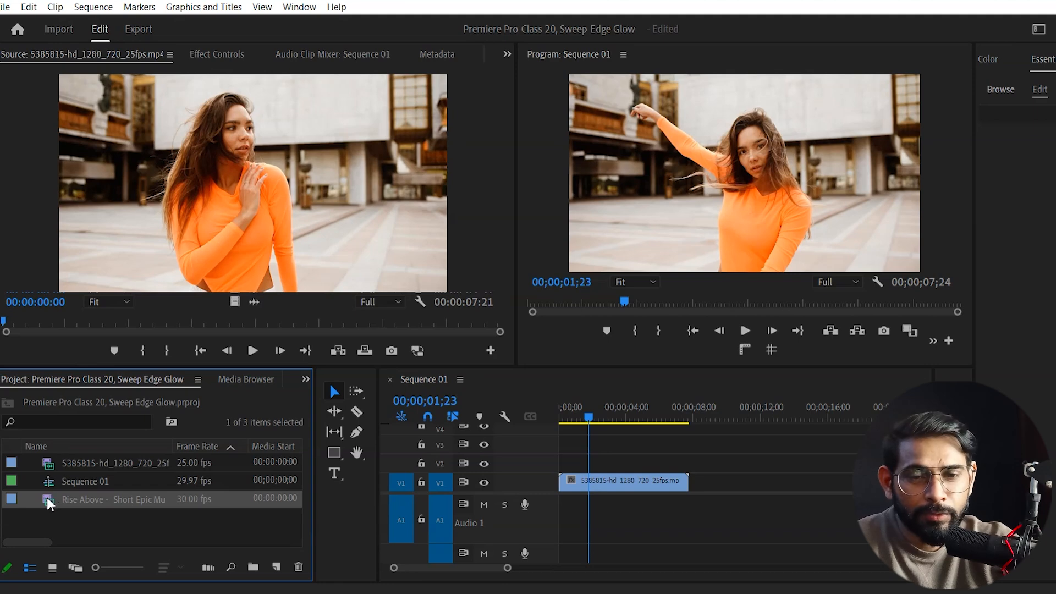
double_click(52, 500)
key(space)
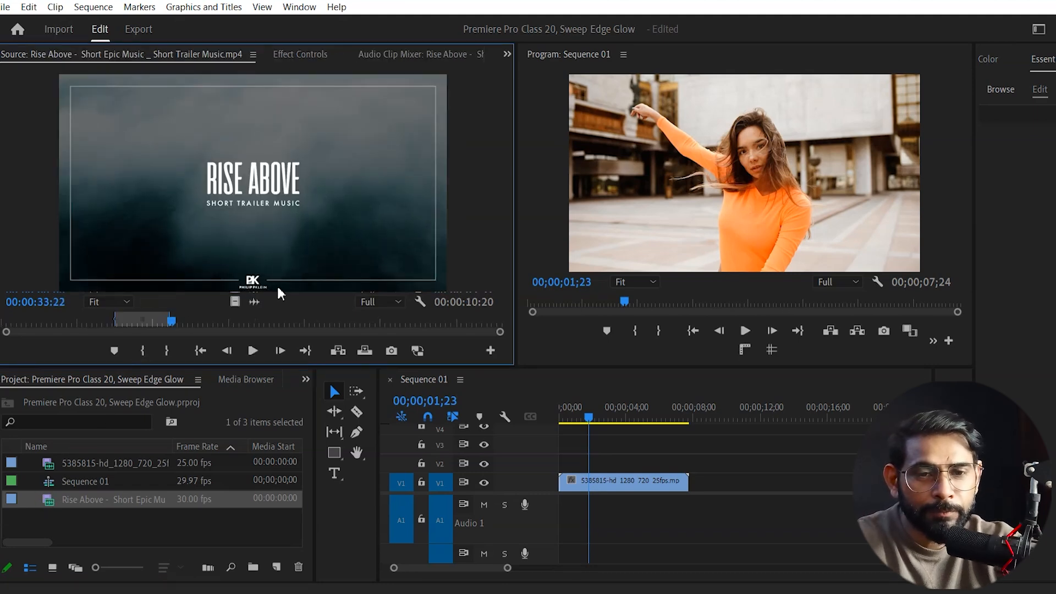
click(278, 325)
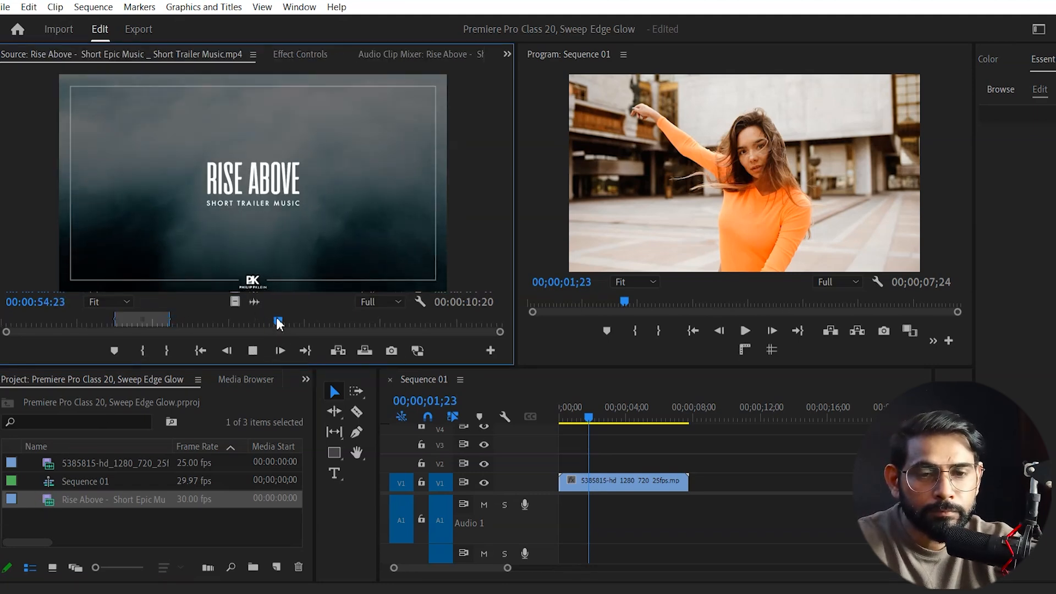
click(313, 323)
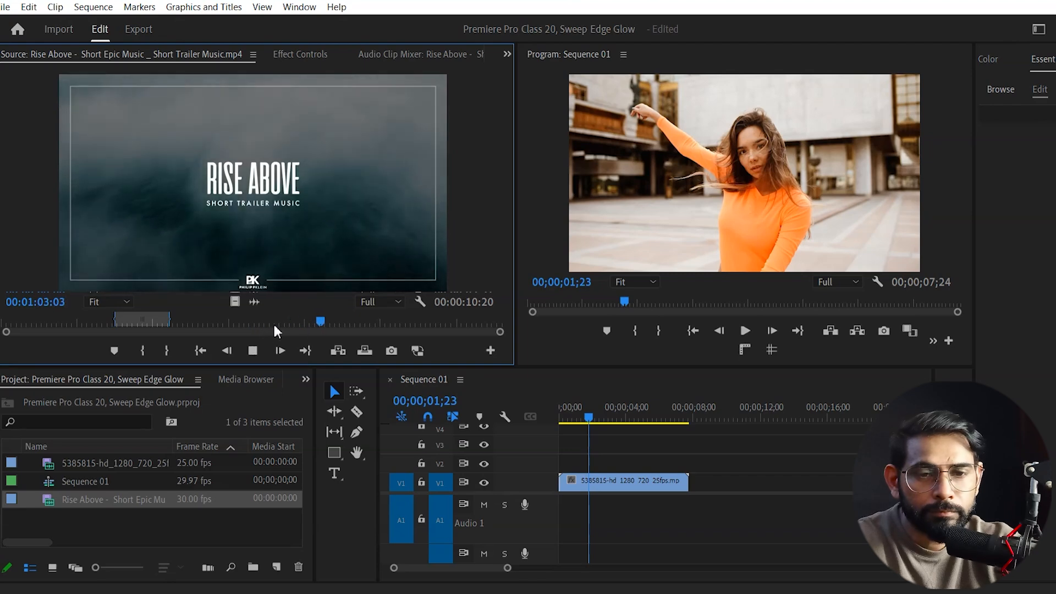
key(space)
drag(254, 302, 557, 507)
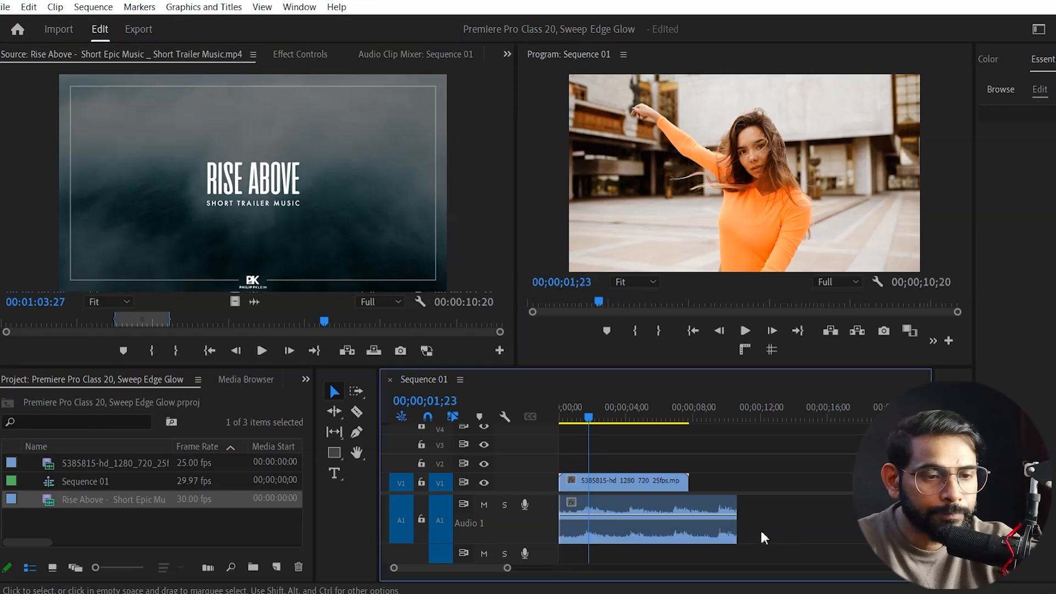
Trim the music clip to end with the video clip and play the sequence from the beginning to review it
drag(735, 519, 688, 521)
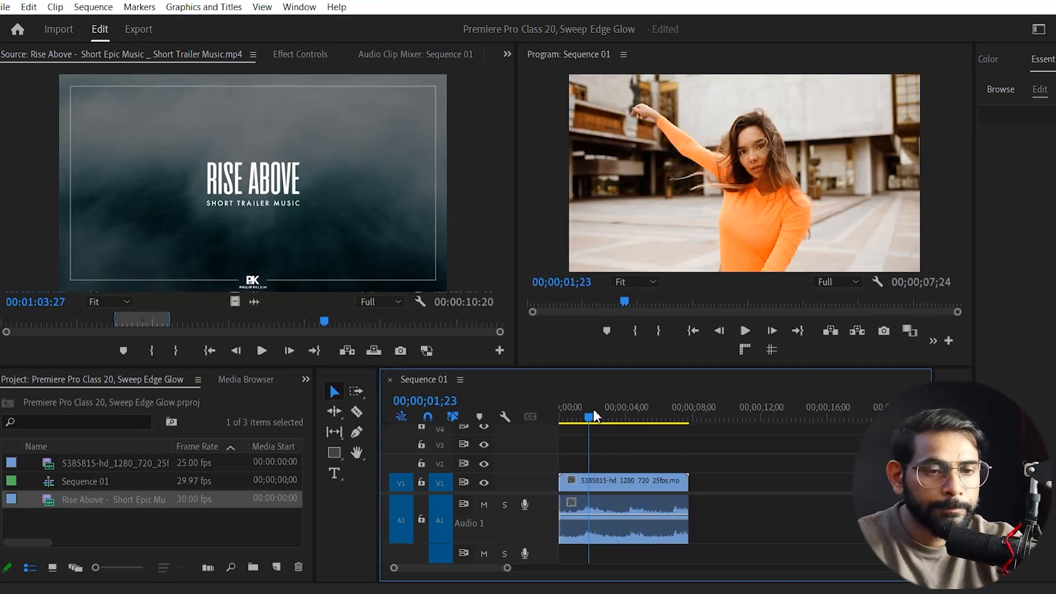
key(Home)
key(space)
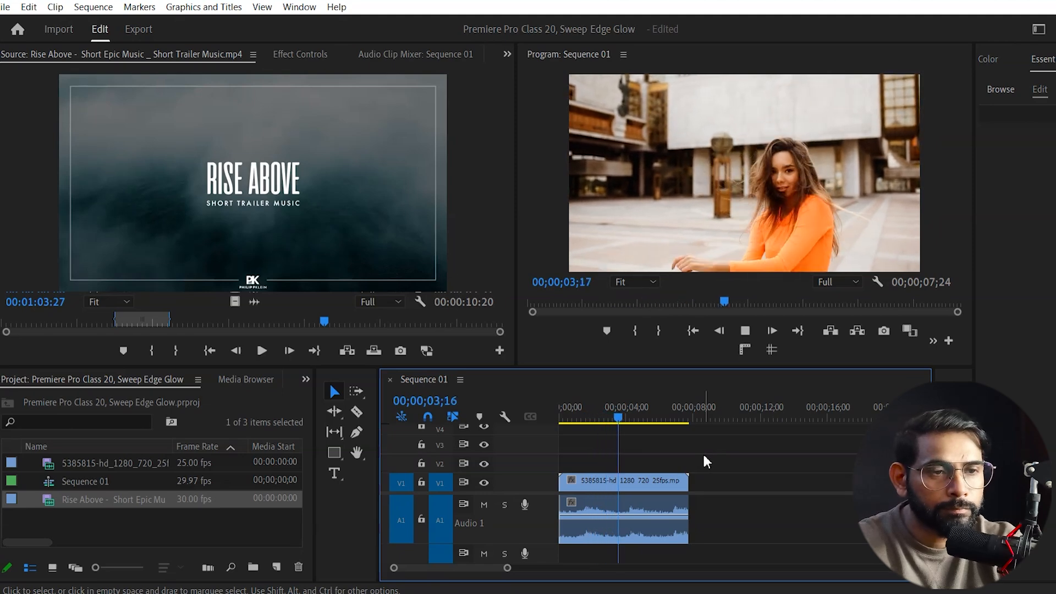
key(space)
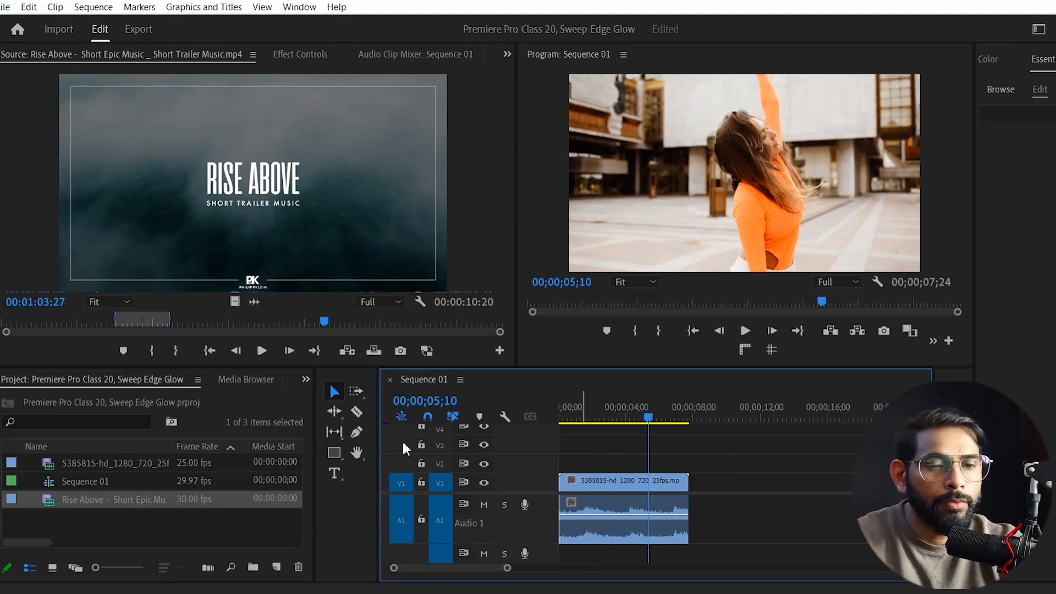
drag(640, 412, 624, 435)
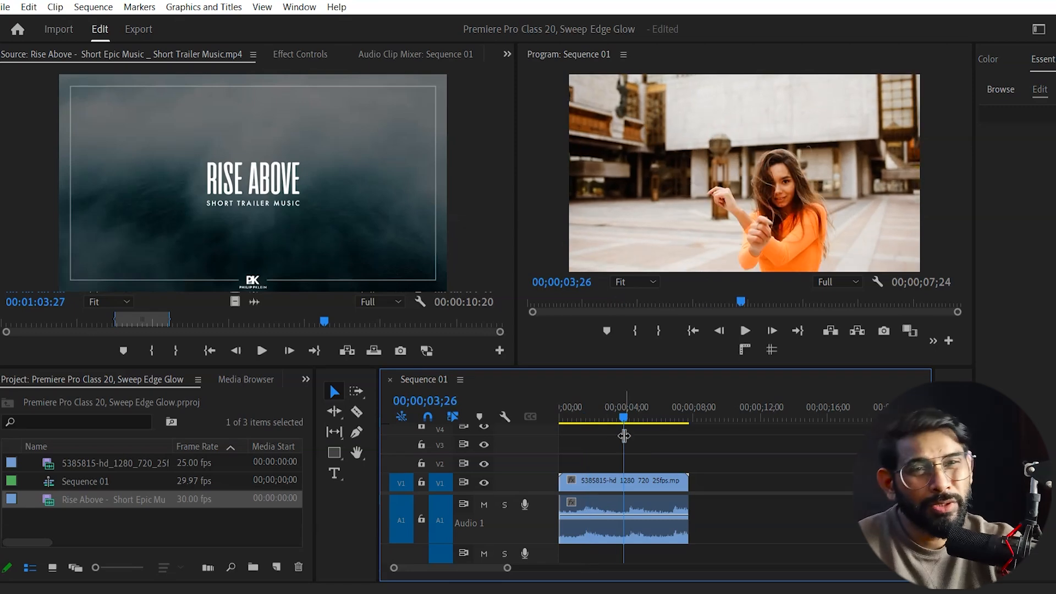
Select the video clip on V1 and reduce the height of the audio tracks in the timeline
click(630, 480)
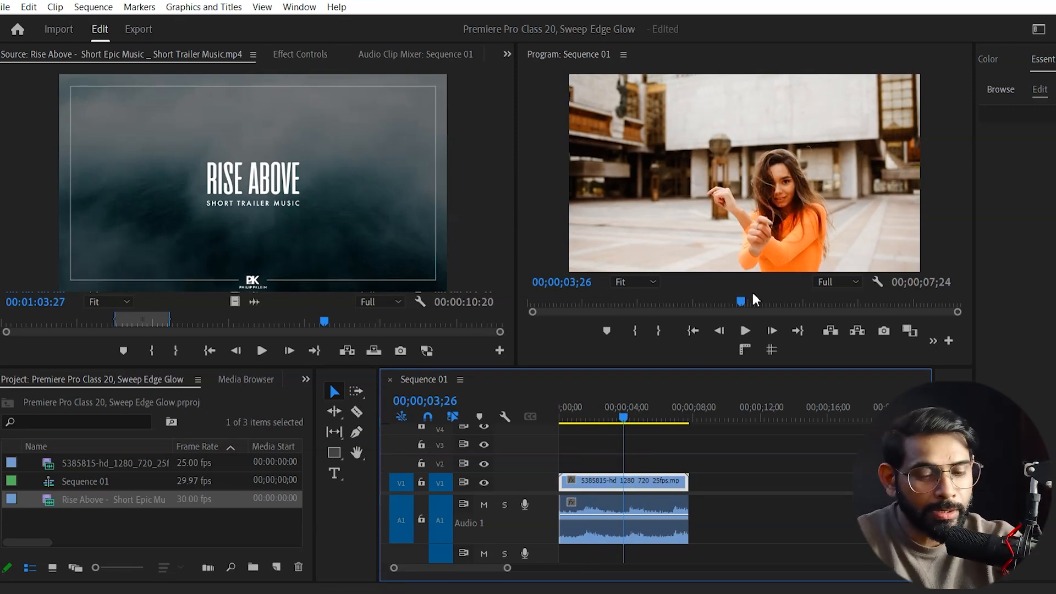
key(alt+minus)
key(alt+minus)
key(alt+minus)
key(alt+minus)
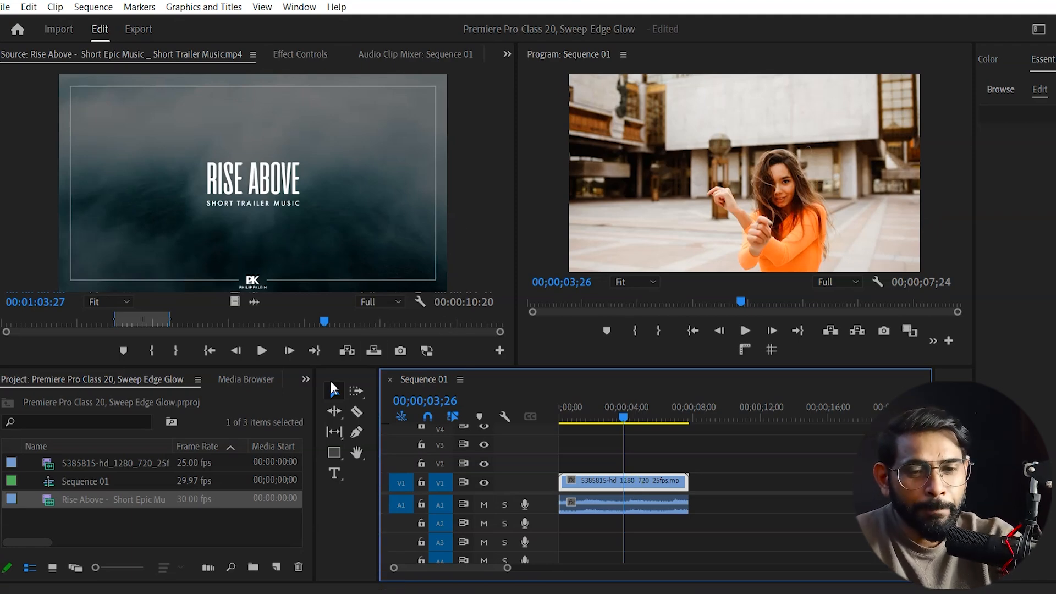
Create an adjustment layer in the project at 1920 x 1080, 29.97 fps Drop-Frame, with square pixels
click(305, 379)
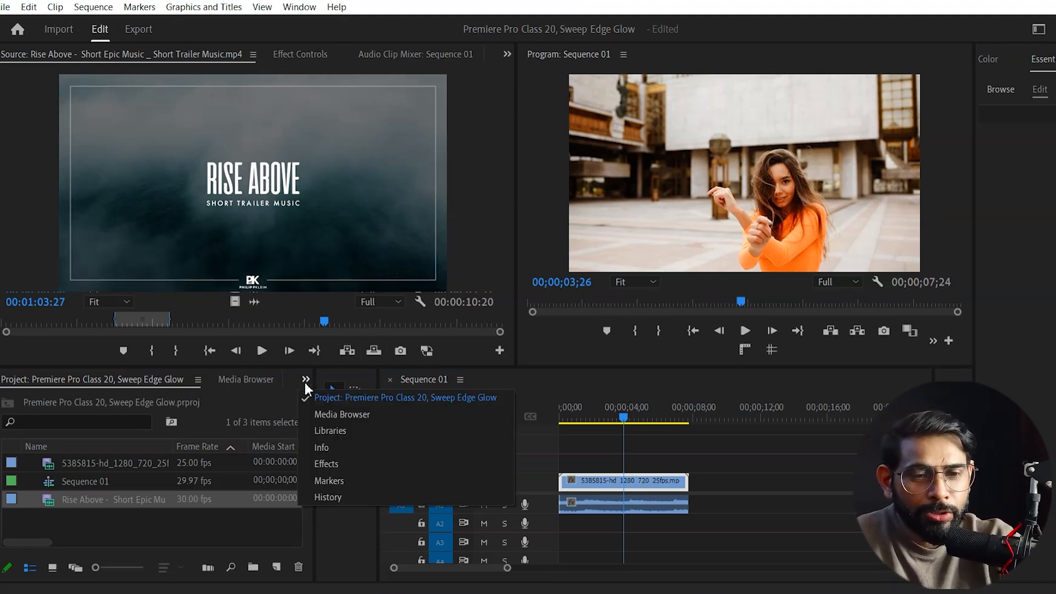
click(334, 405)
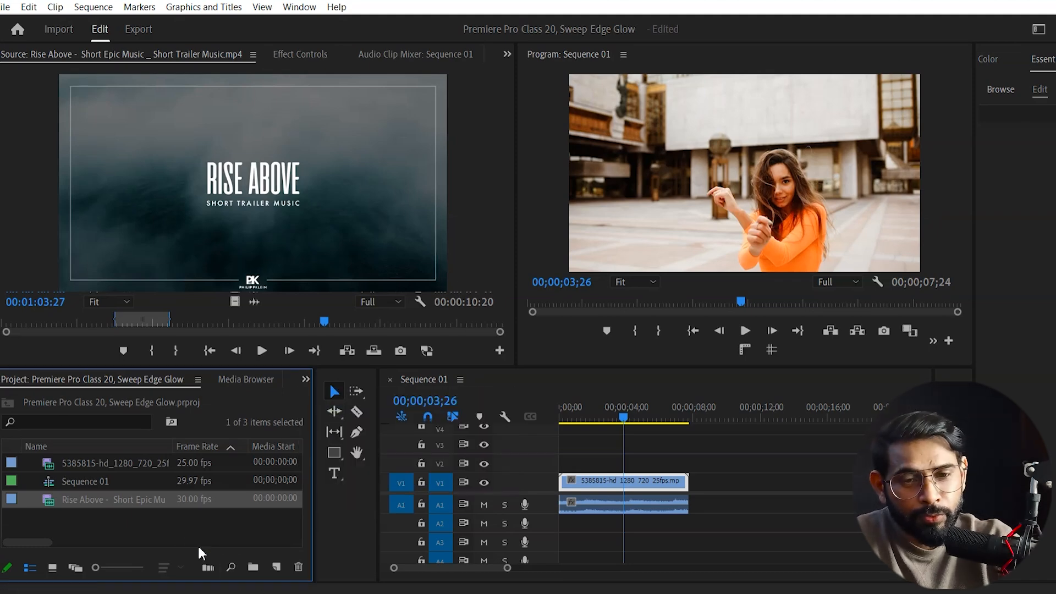
right_click(164, 524)
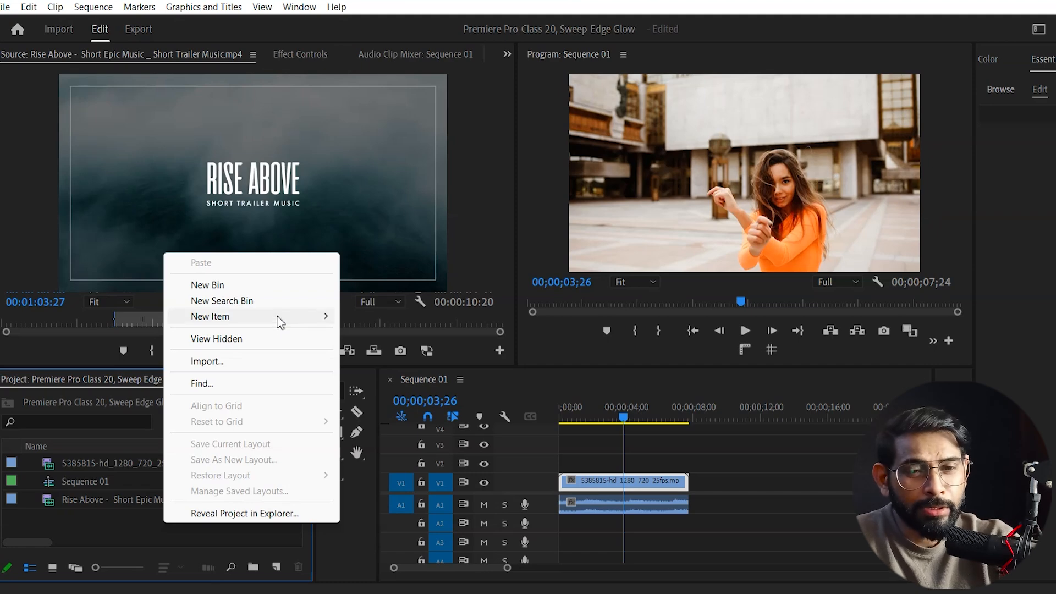
mouse_move(278, 317)
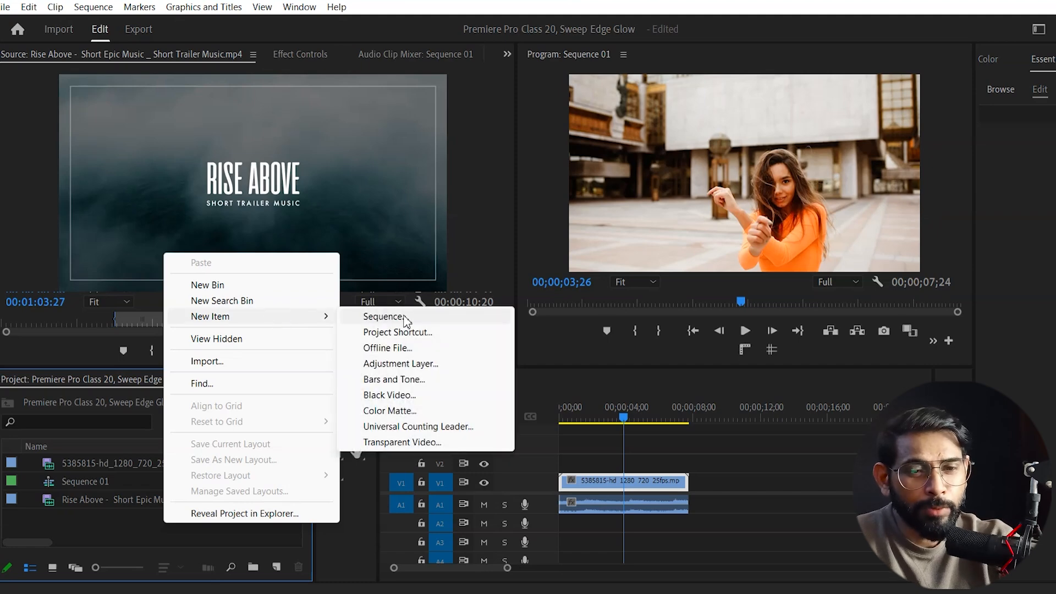
click(399, 364)
click(596, 357)
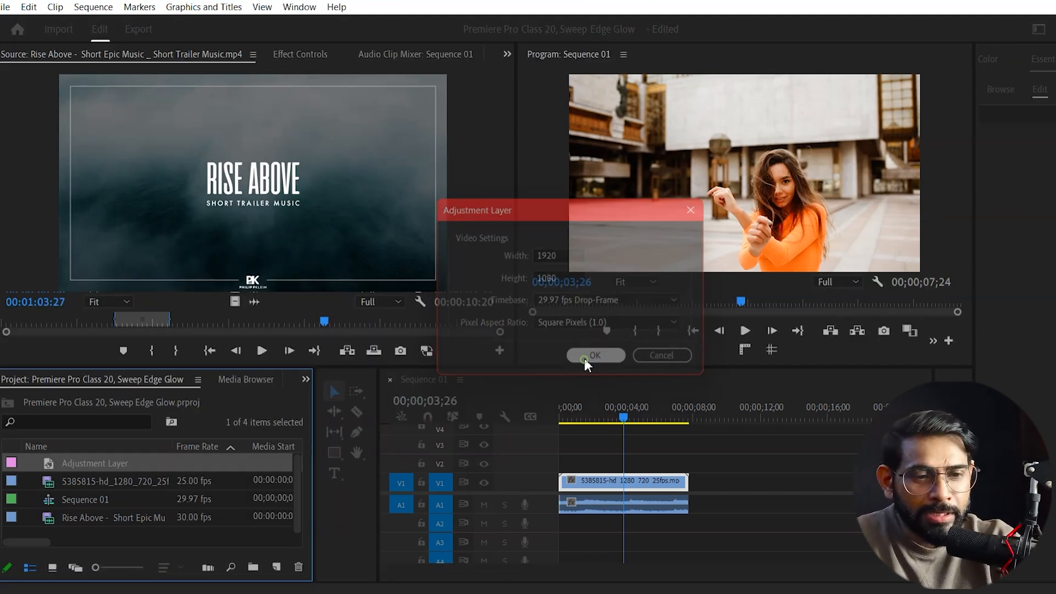
Place the adjustment layer on track V2 above the middle of the video clip and shorten its end
drag(59, 467, 587, 466)
drag(670, 463, 646, 464)
drag(598, 415, 605, 419)
click(615, 462)
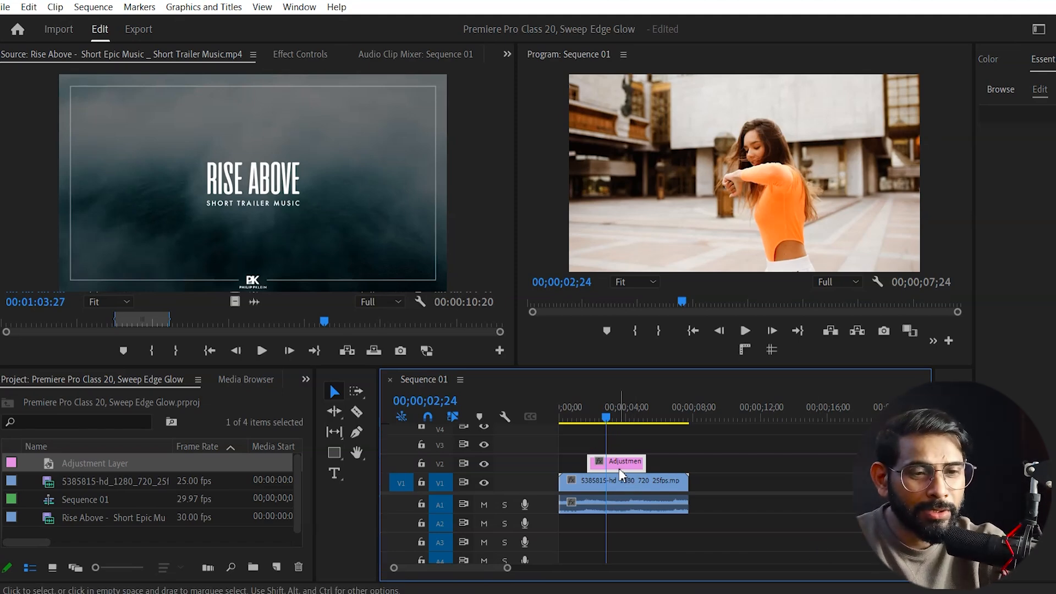
Search the effects for "trans" and apply the Distort Transform effect to the adjustment layer on V2
click(314, 55)
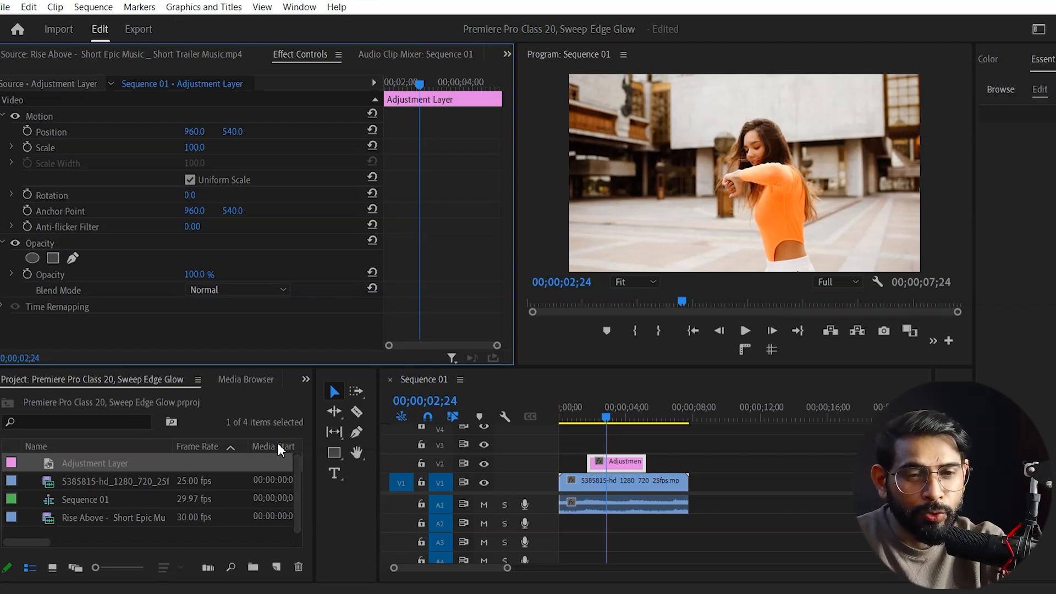
click(305, 379)
click(329, 465)
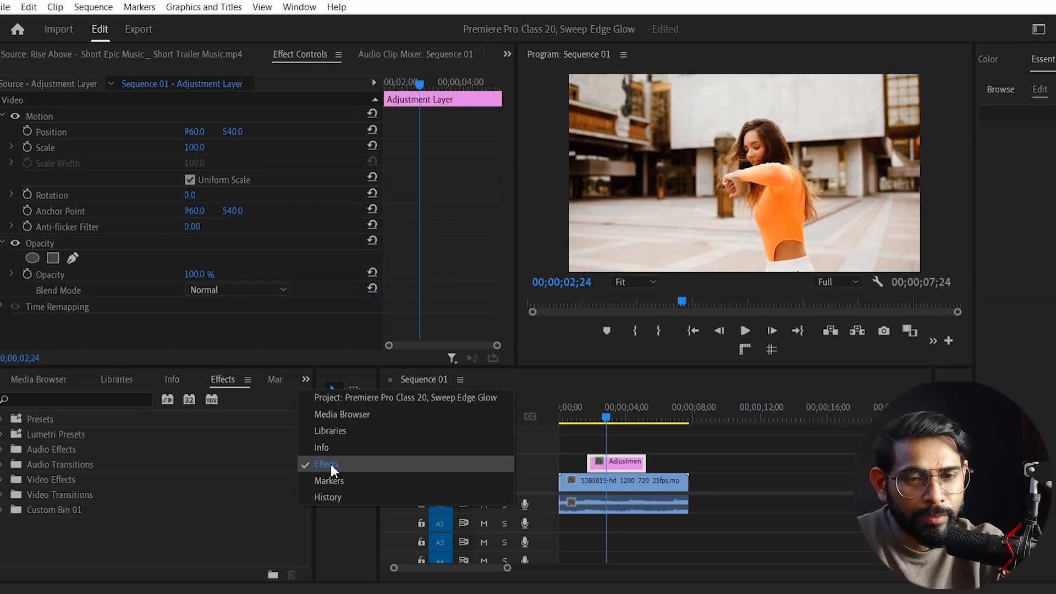
click(105, 399)
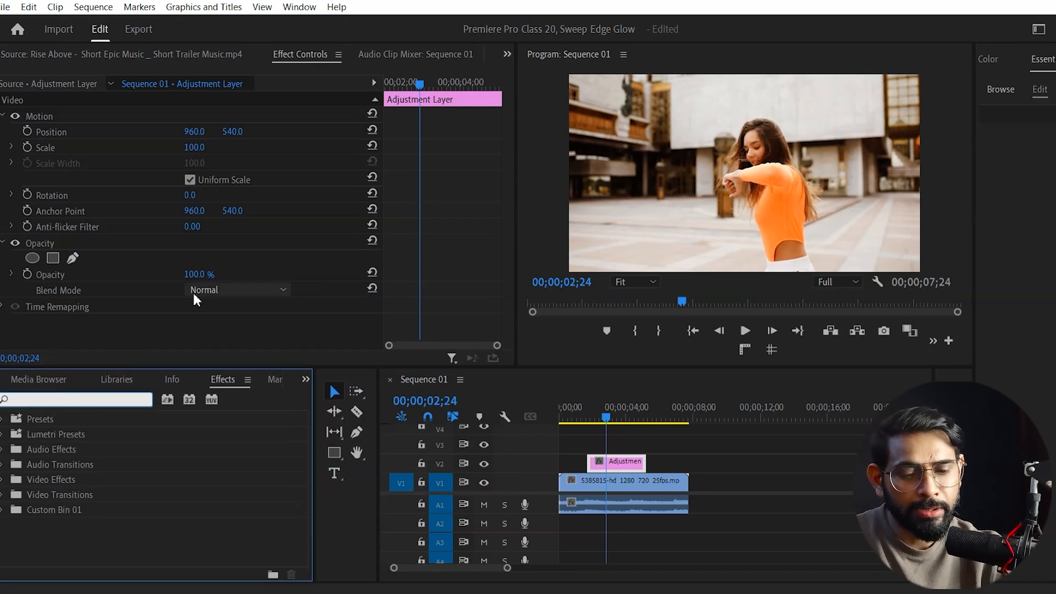
text(trans)
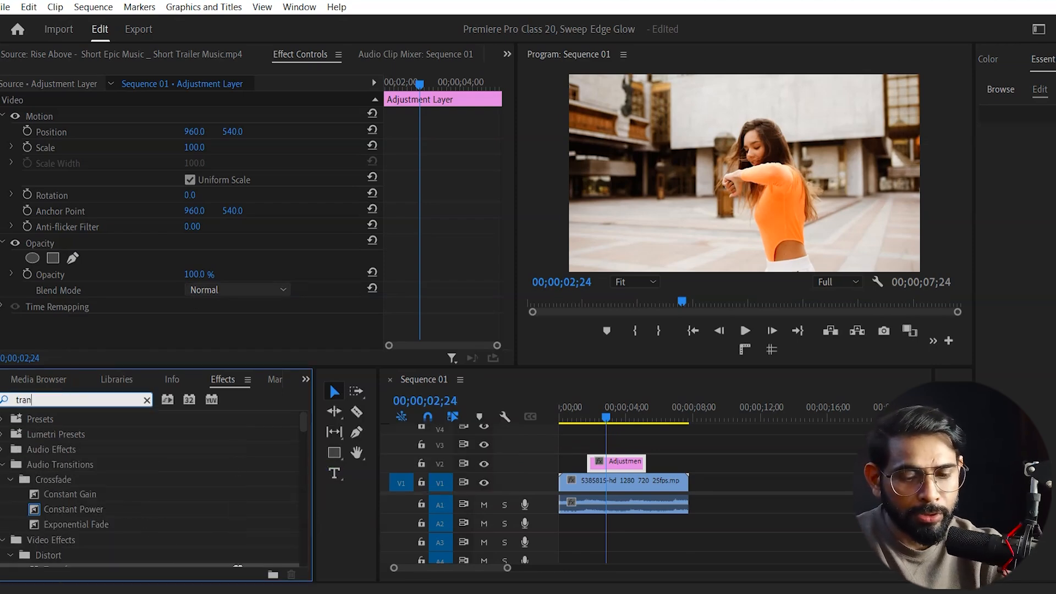
text(o)
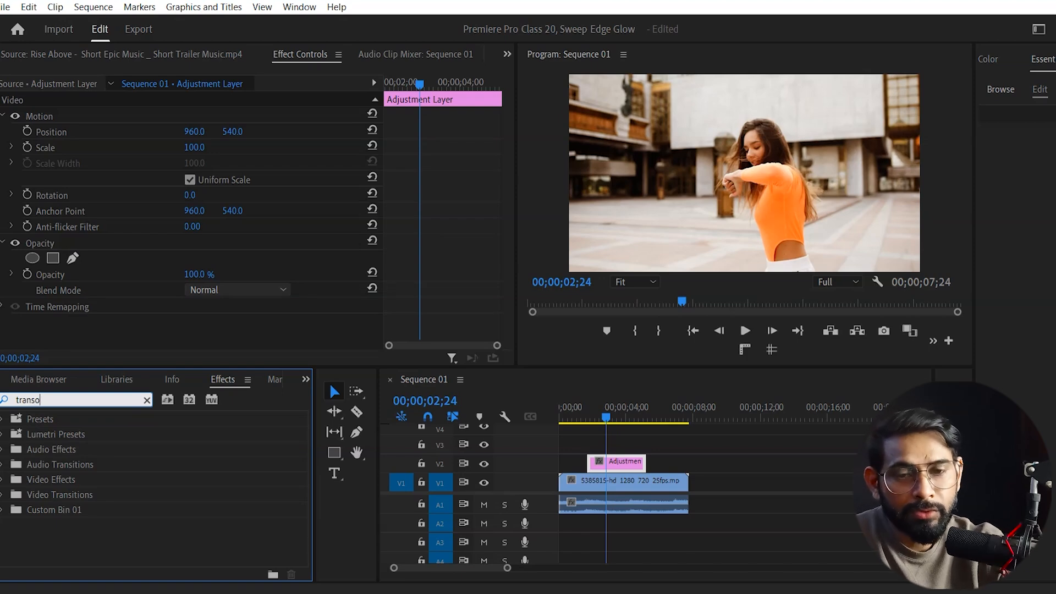
key(BackSpace)
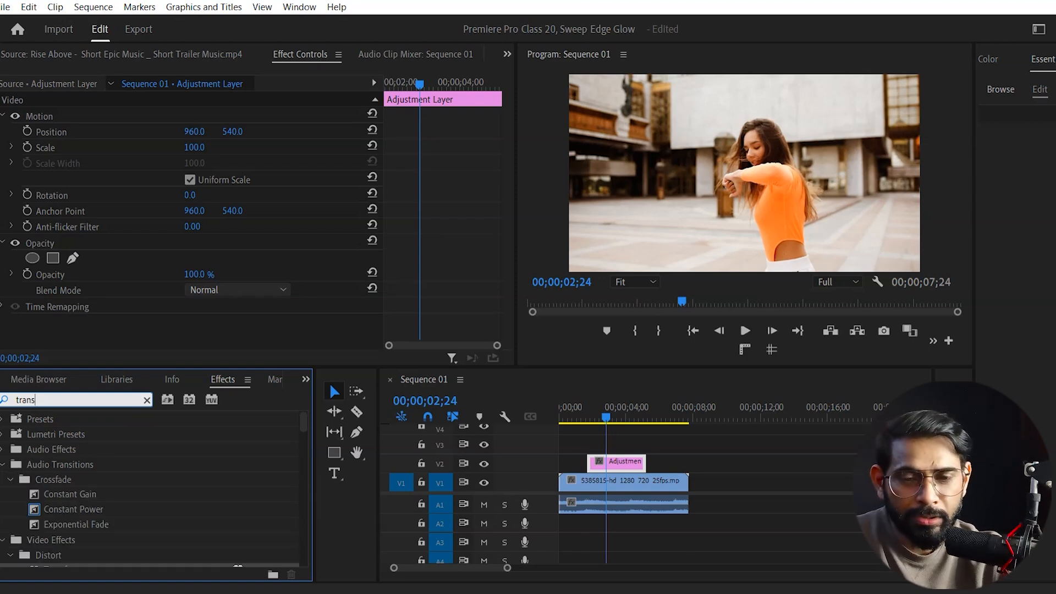
scroll(144, 448, down, 1)
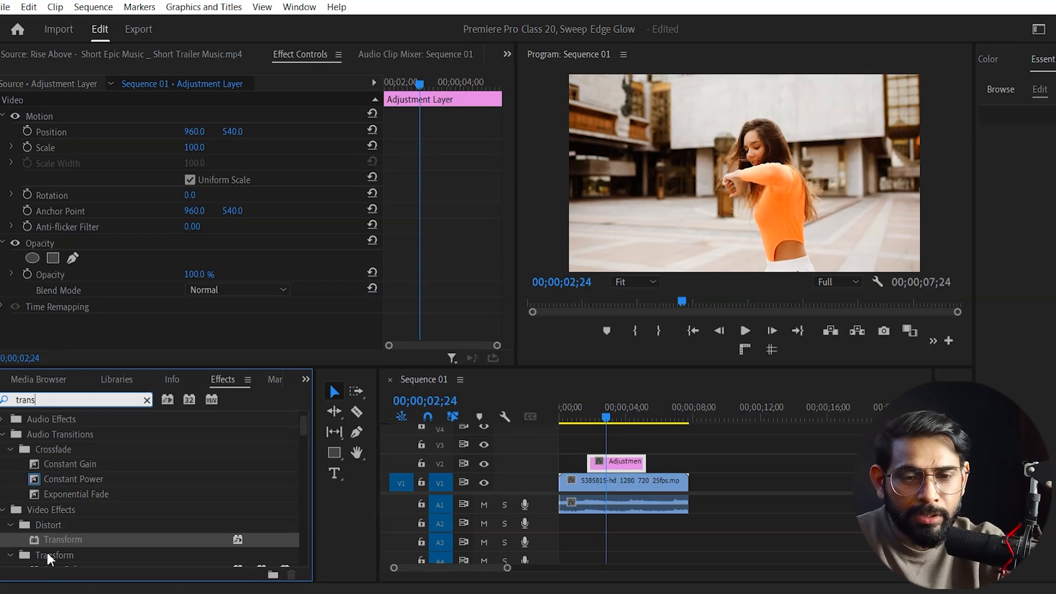
drag(58, 540, 624, 460)
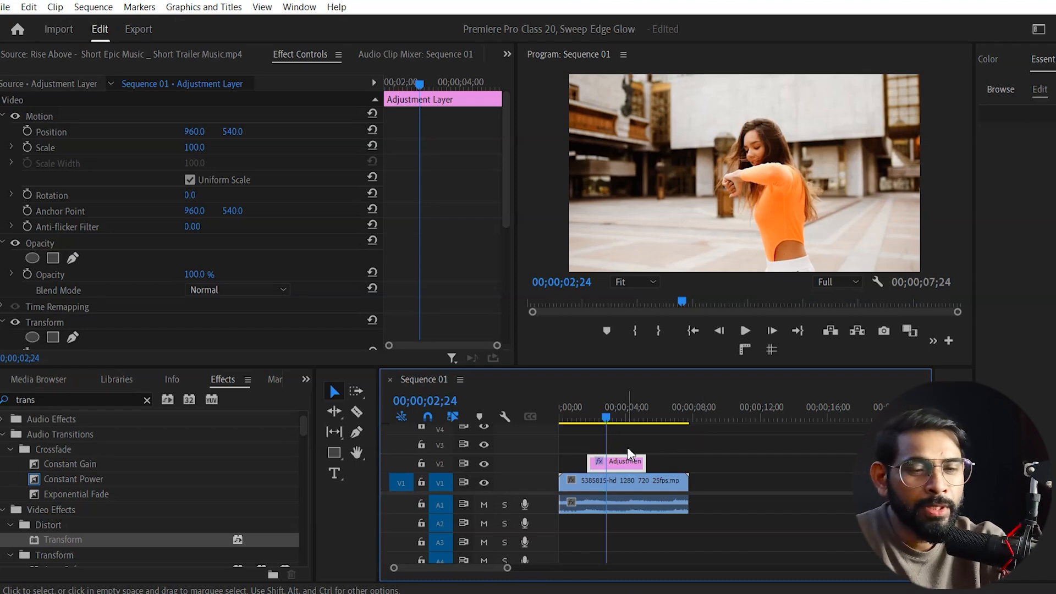
Move the playhead to 00;00;03;16 and set the adjustment layer's Motion scale to 125
click(619, 418)
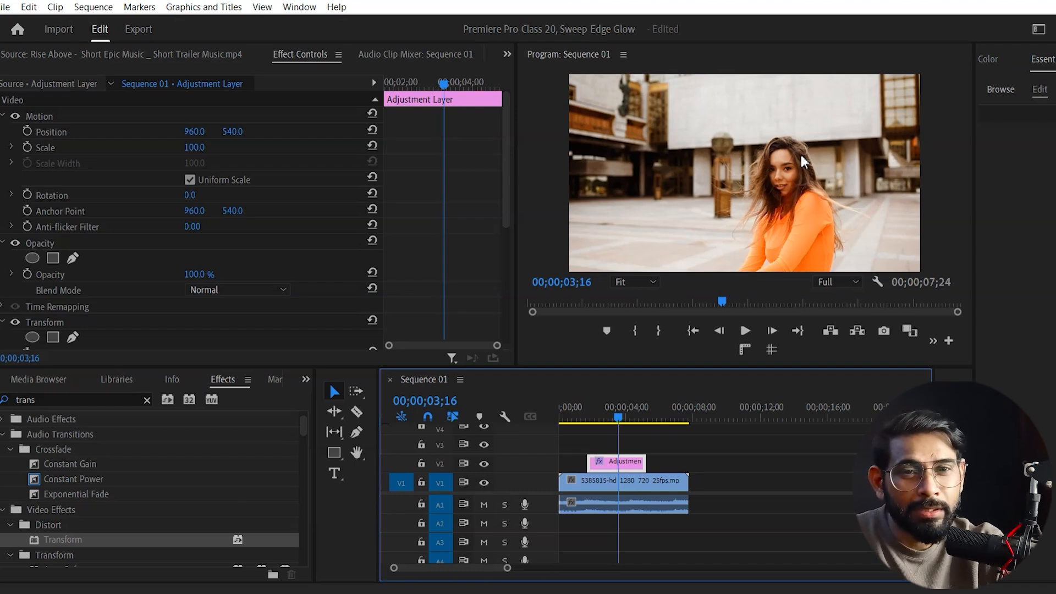
click(194, 147)
text(1)
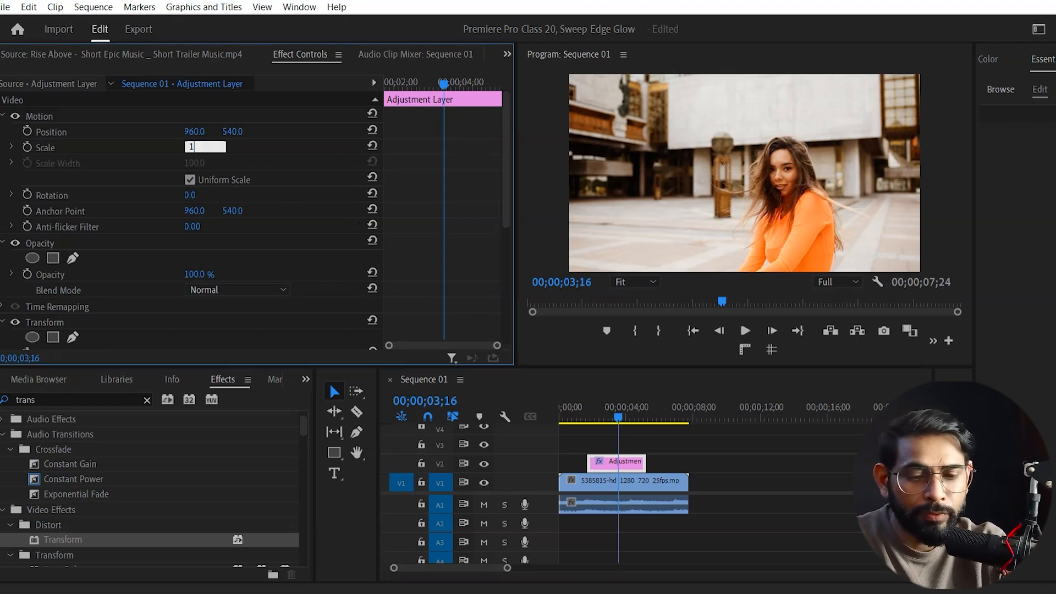
text(25)
key(Return)
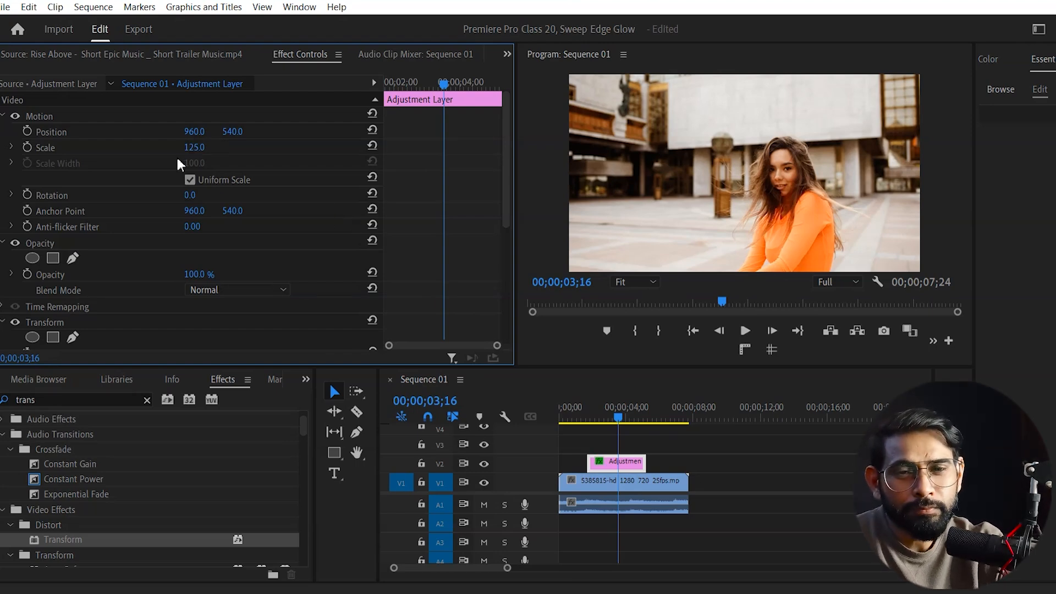
Disable uniform scaling in the adjustment layer's Motion settings, giving it a scale width of 25 and a rotation of 30°
click(190, 179)
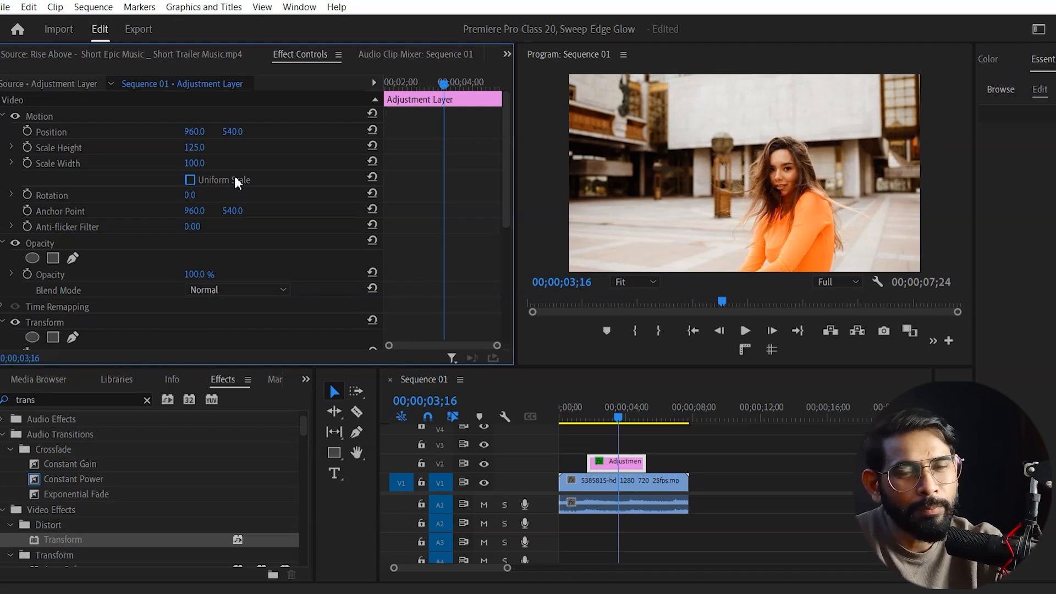
click(205, 162)
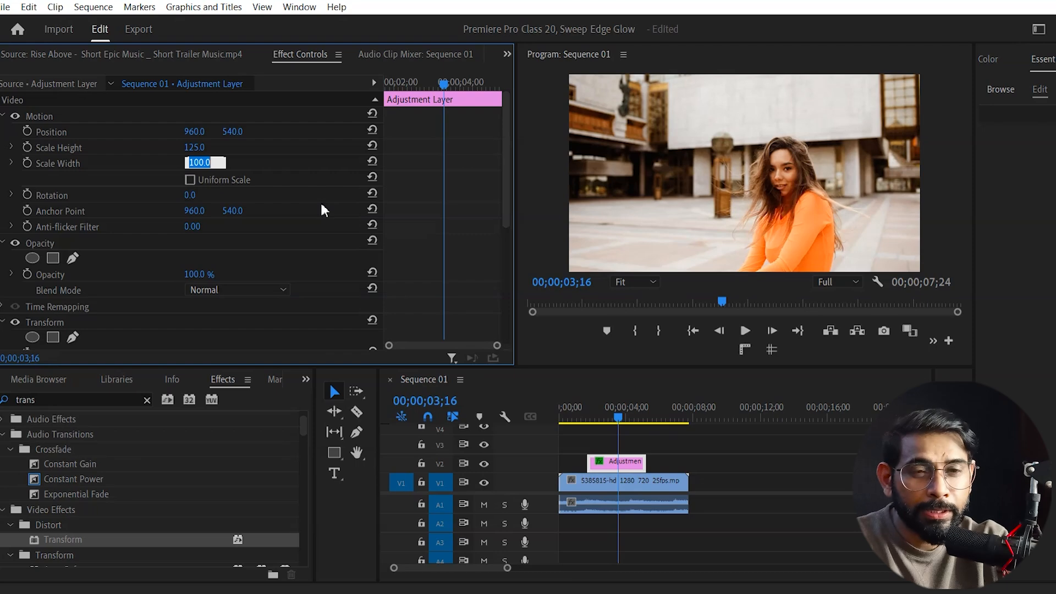
text(25)
key(Return)
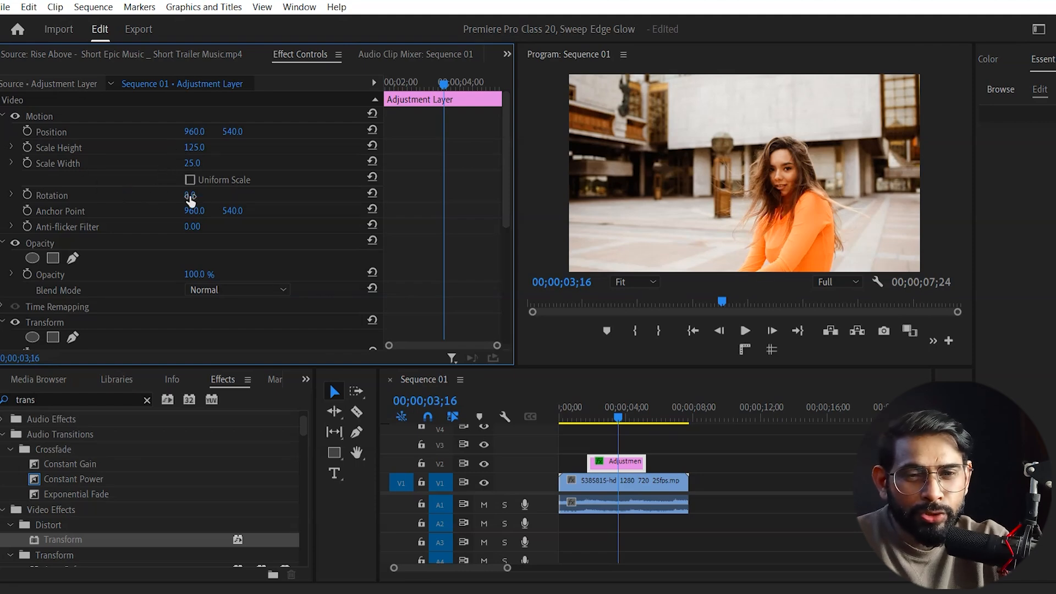
text(30)
key(Return)
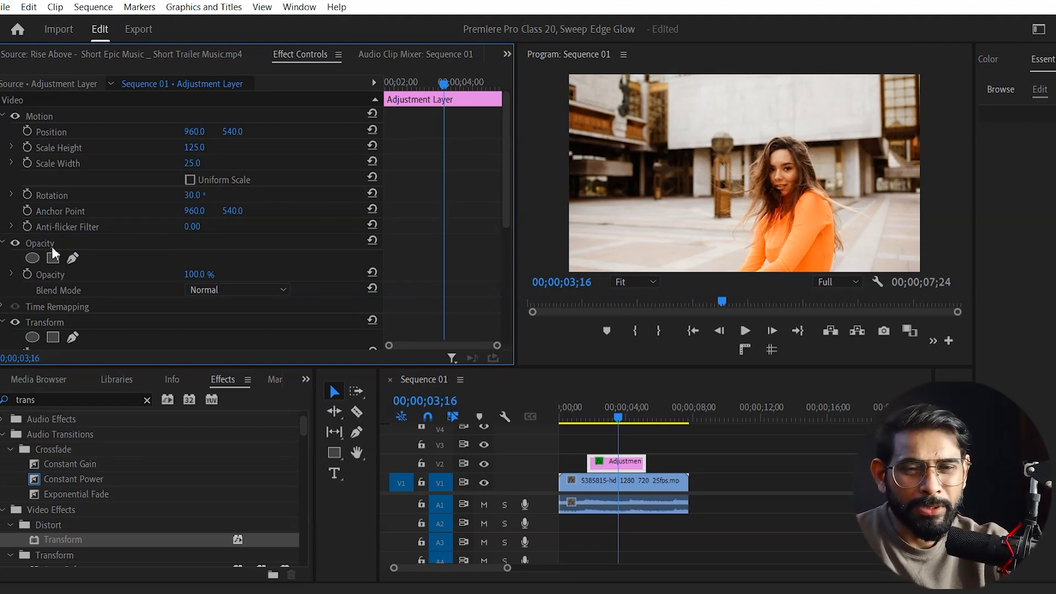
Set the adjustment layer's Transform effect scale to 120 and check the frame at 00;00;02;14
scroll(133, 264, down, 3)
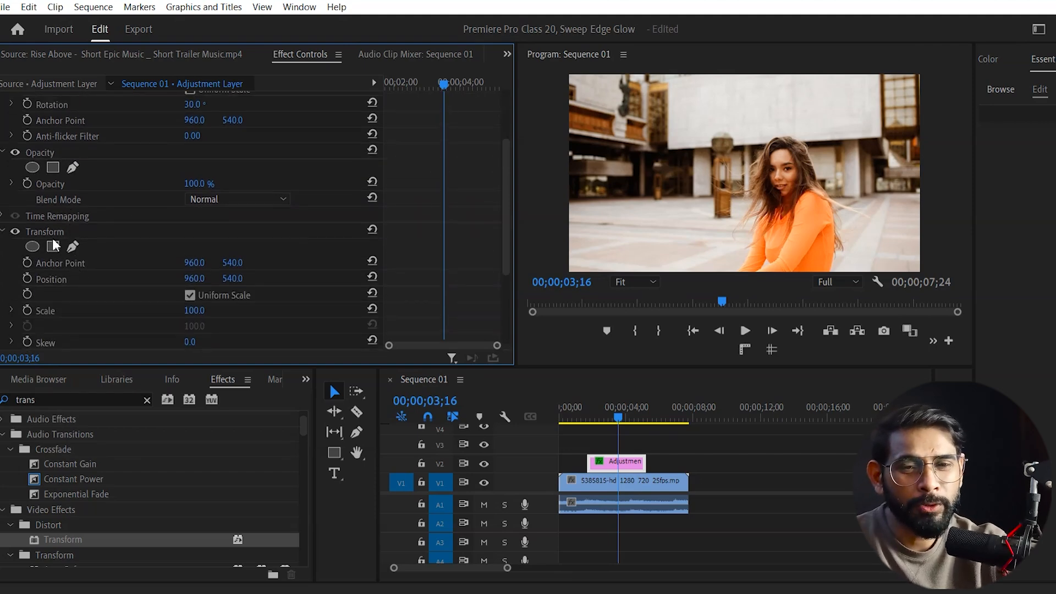
click(194, 311)
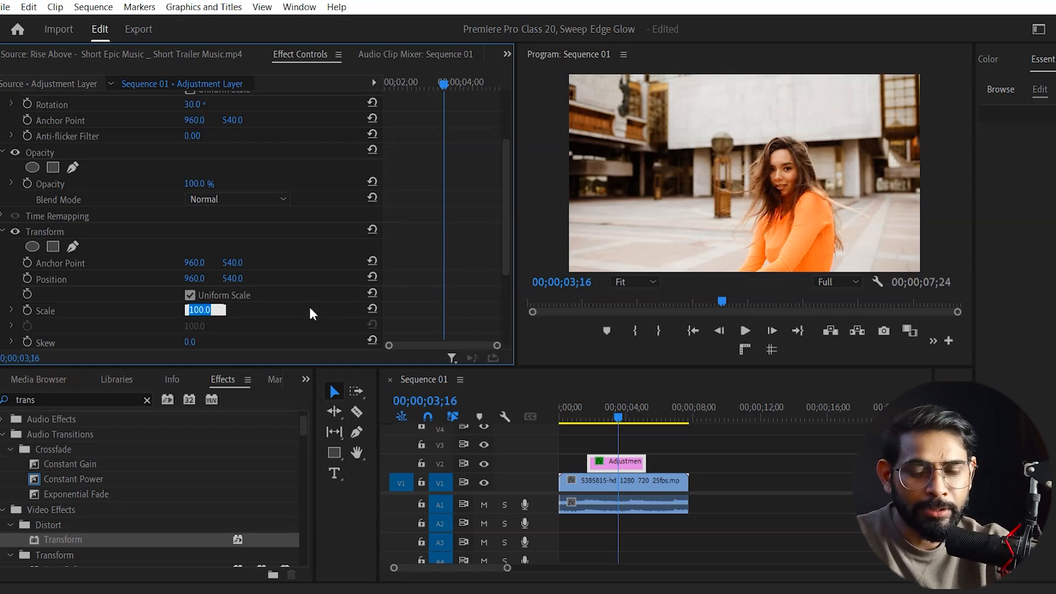
text(120)
key(Return)
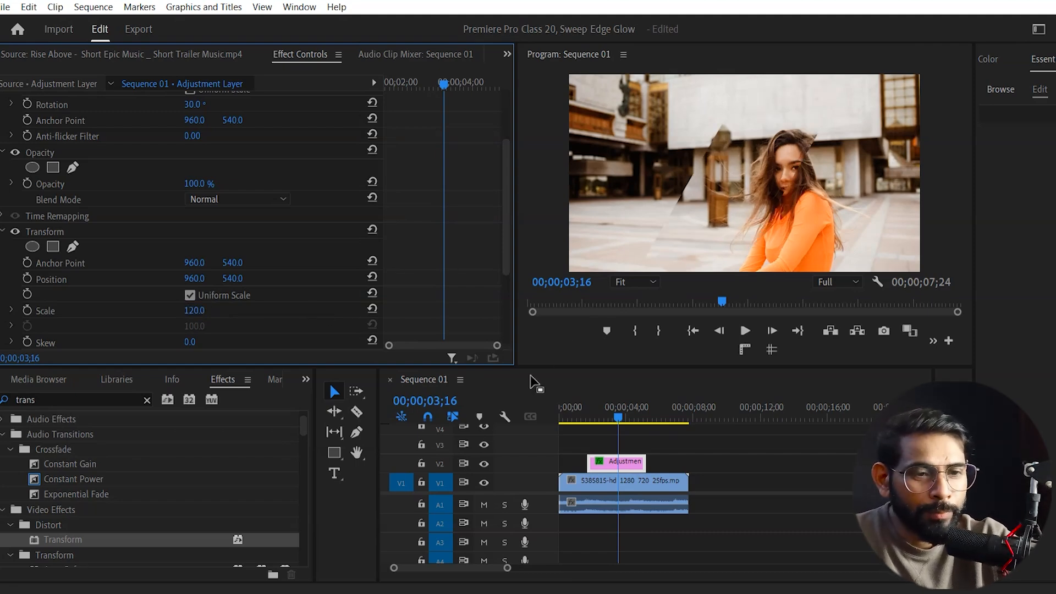
drag(613, 425, 603, 430)
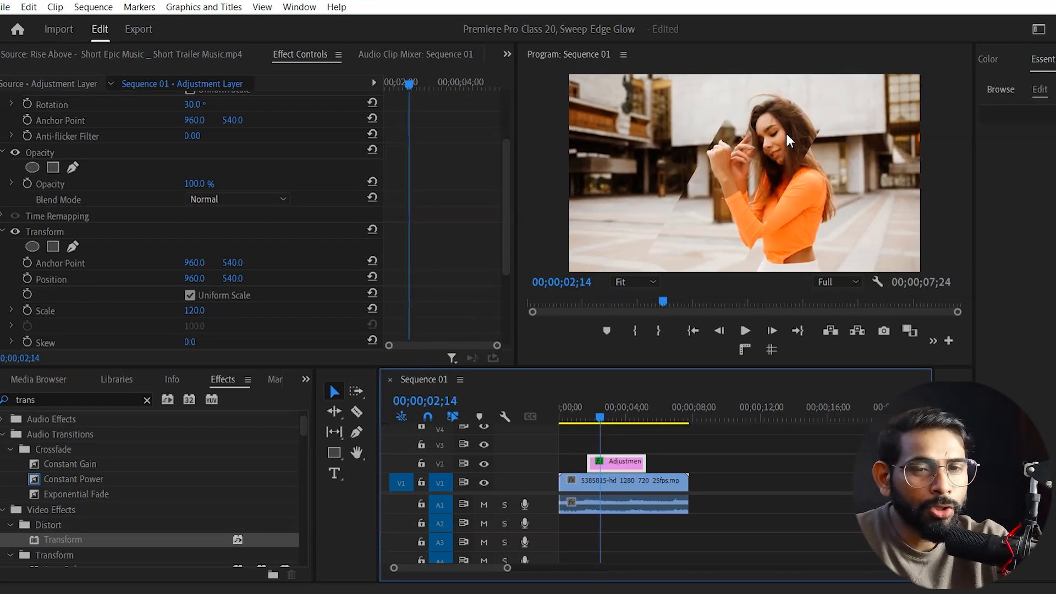
Increase the Transform effect's scale to 130 on the adjustment layer
drag(502, 200, 489, 170)
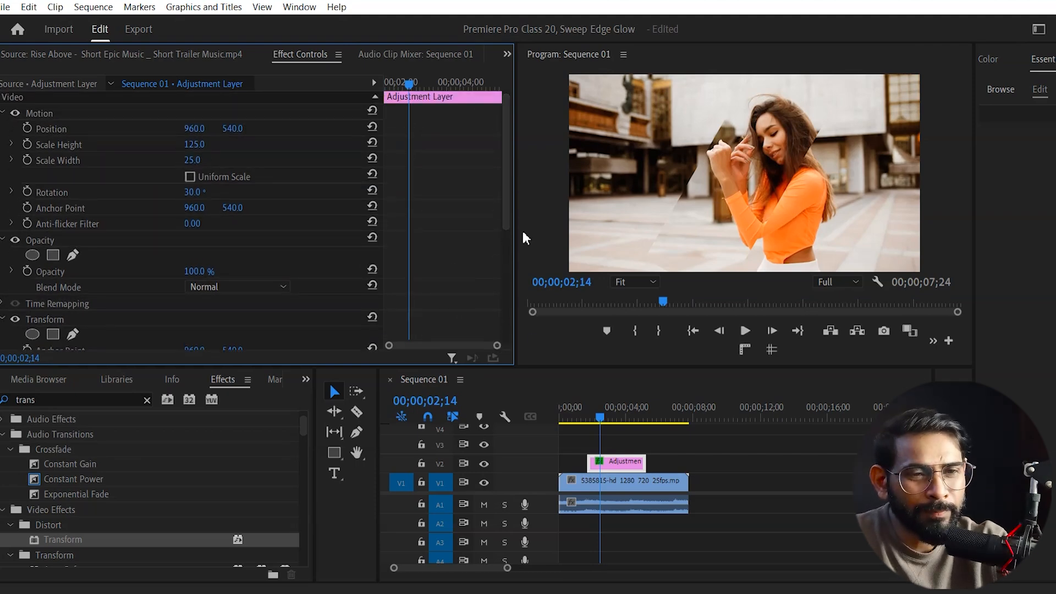
drag(507, 224, 503, 332)
click(216, 198)
text(13)
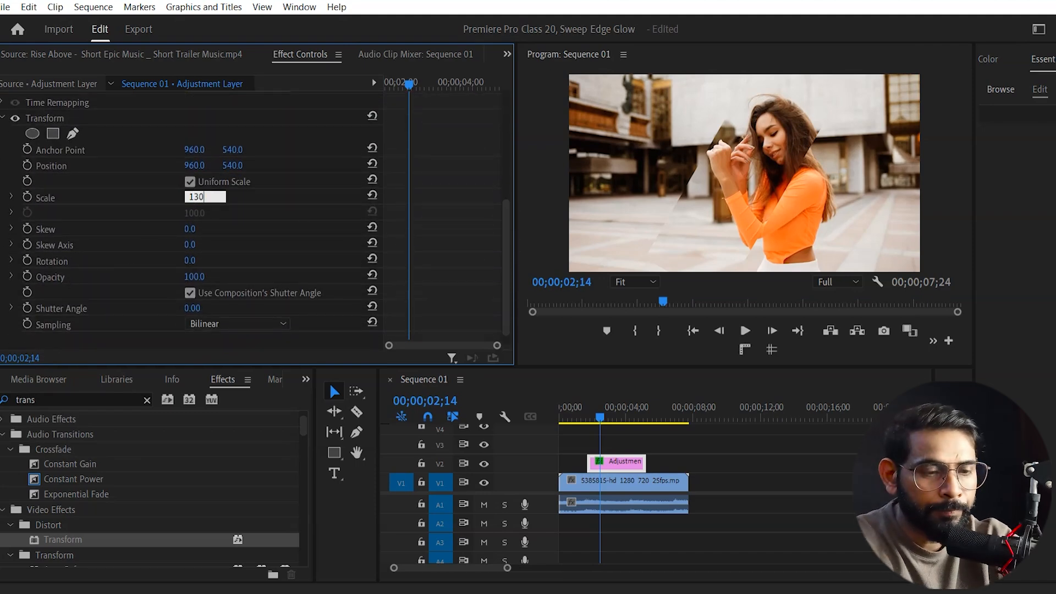
text(0)
key(Return)
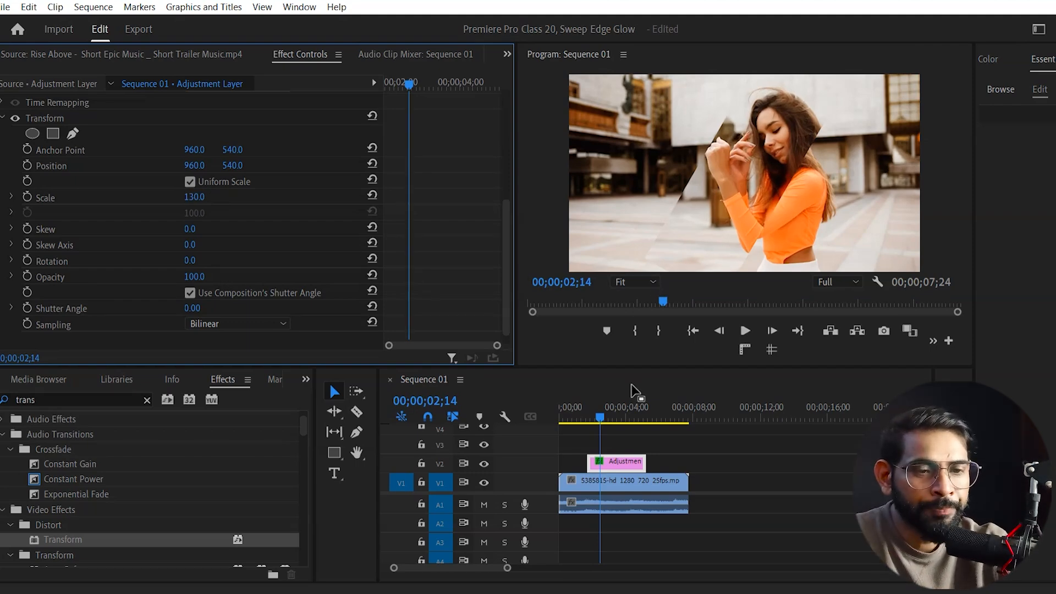
Set the adjustment layer's Motion position X to -709 and keyframe it at the start of the layer
mouse_move(605, 417)
mouse_down()
mouse_move(571, 427)
mouse_move(665, 437)
mouse_move(605, 435)
mouse_up()
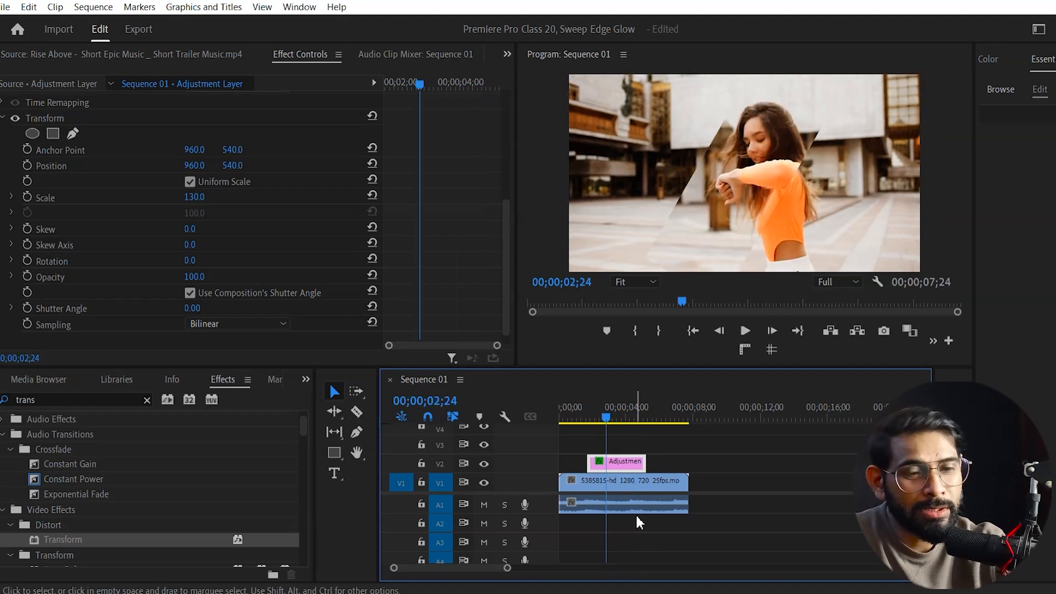
click(511, 293)
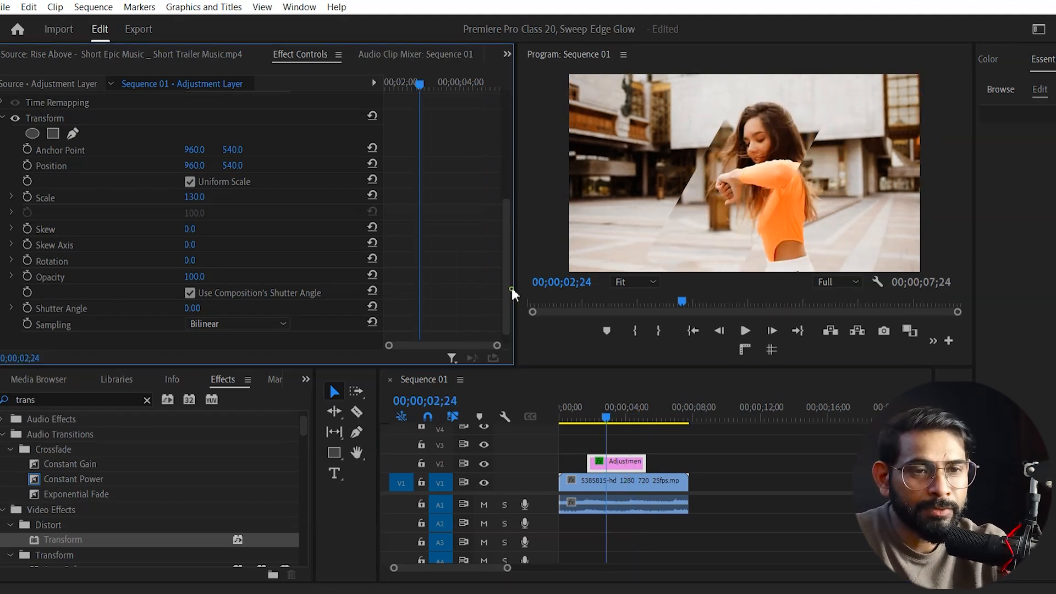
scroll(503, 193, up, 5)
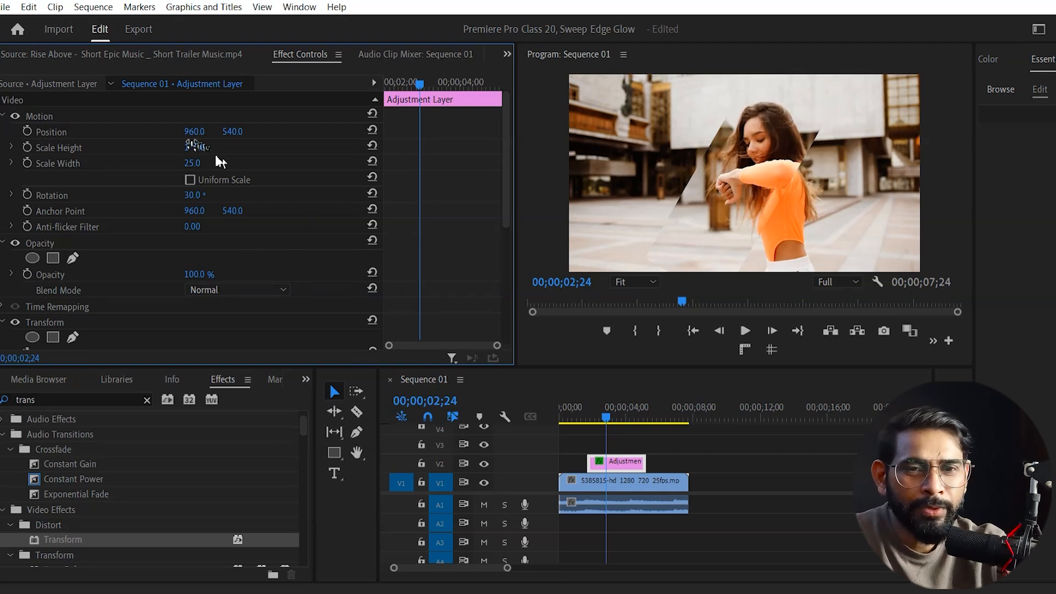
drag(190, 131, 88, 125)
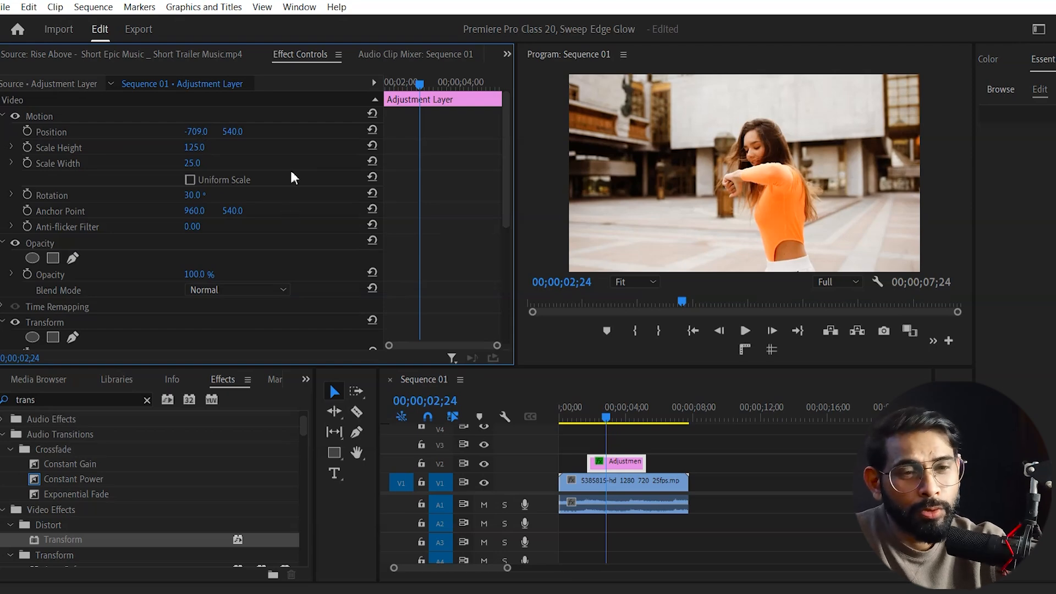
click(27, 132)
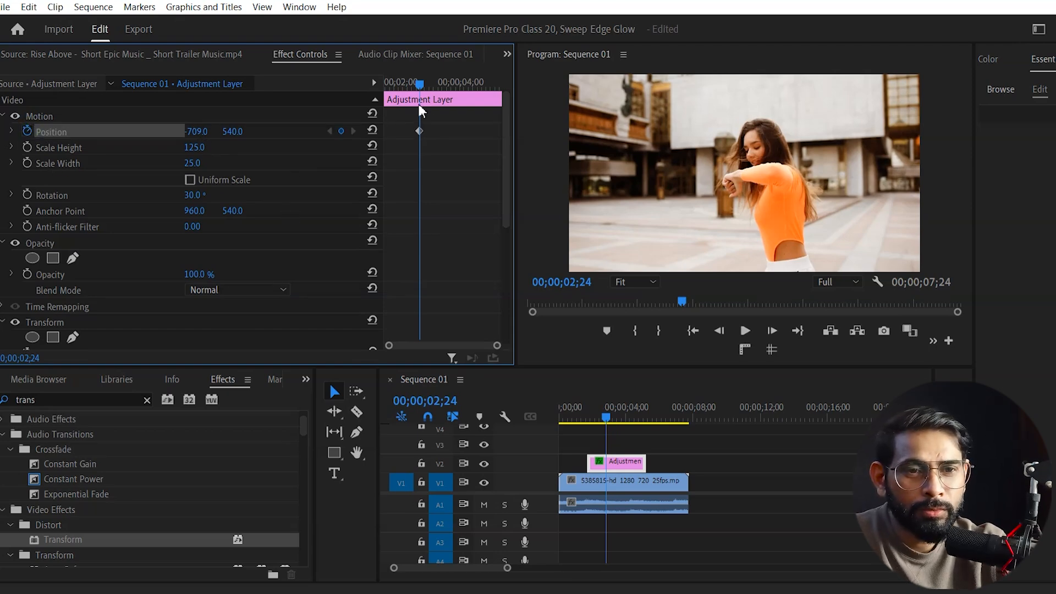
Add a second Motion position keyframe at 00;00;02;20 with X at 2509, and play back the sweep
mouse_move(434, 85)
mouse_down()
mouse_move(370, 95)
mouse_move(419, 96)
mouse_up()
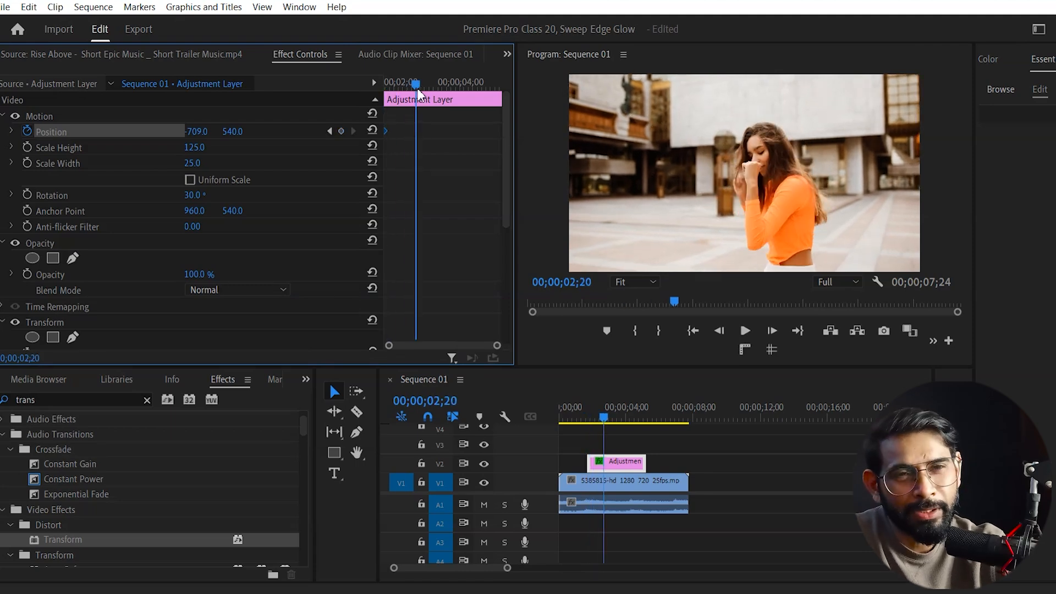
drag(201, 131, 443, 131)
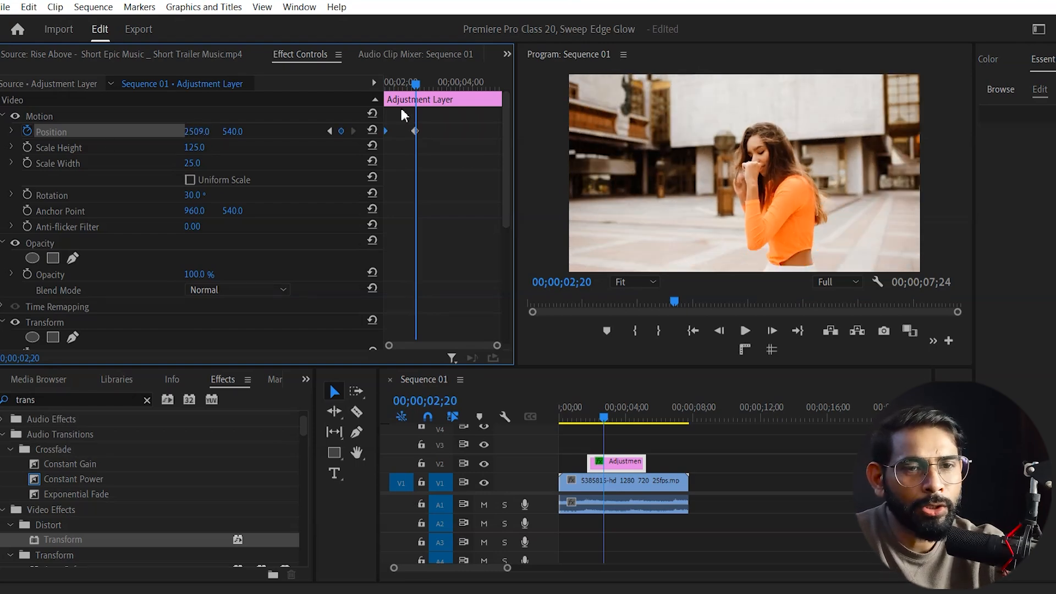
click(390, 82)
click(745, 330)
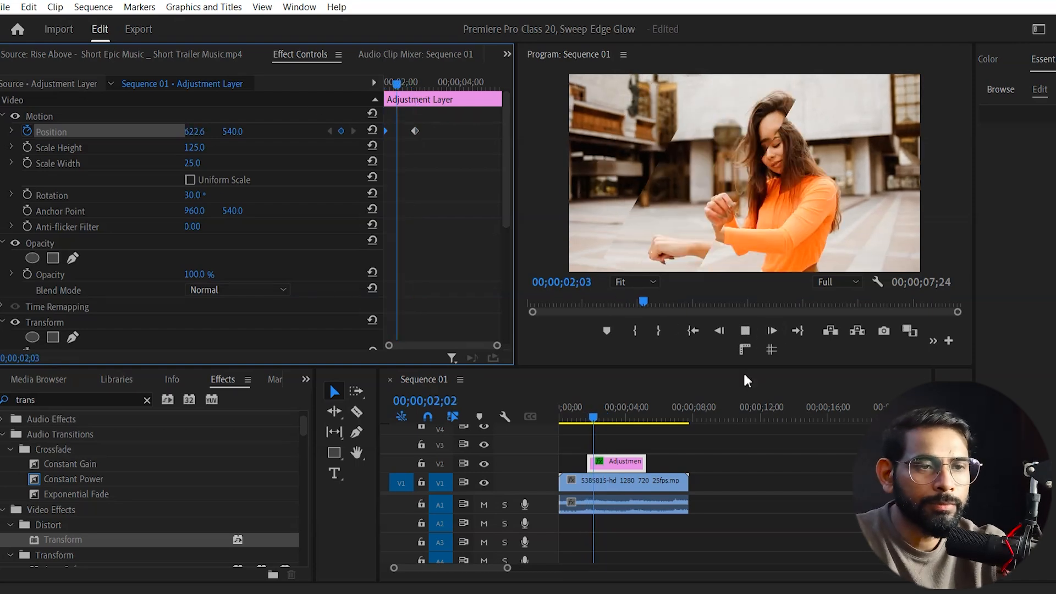
key(space)
Slow the sweep by moving the second Position keyframe to around the middle of the adjustment layer, and play it back
drag(418, 131, 450, 131)
drag(417, 83, 294, 129)
key(space)
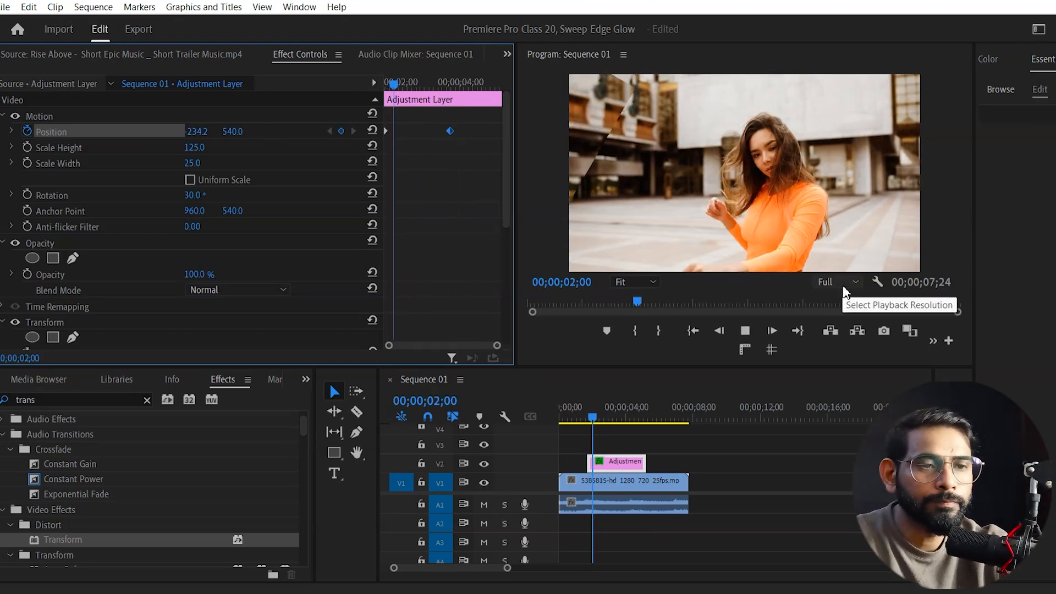
key(space)
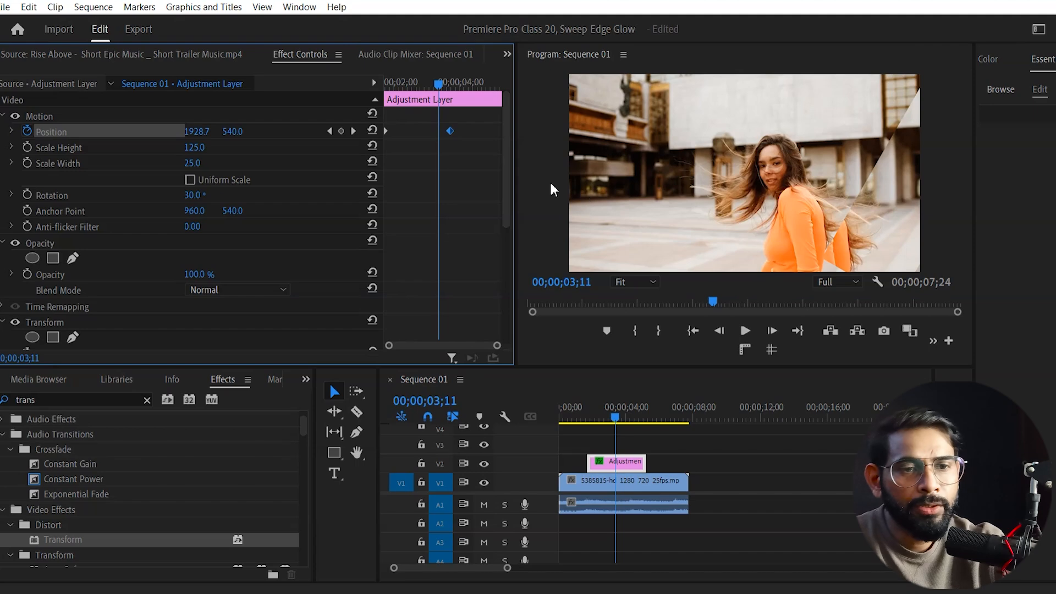
Set the Transform effect's scale to 150 and play the sequence to review the stronger sweep
drag(507, 176, 523, 307)
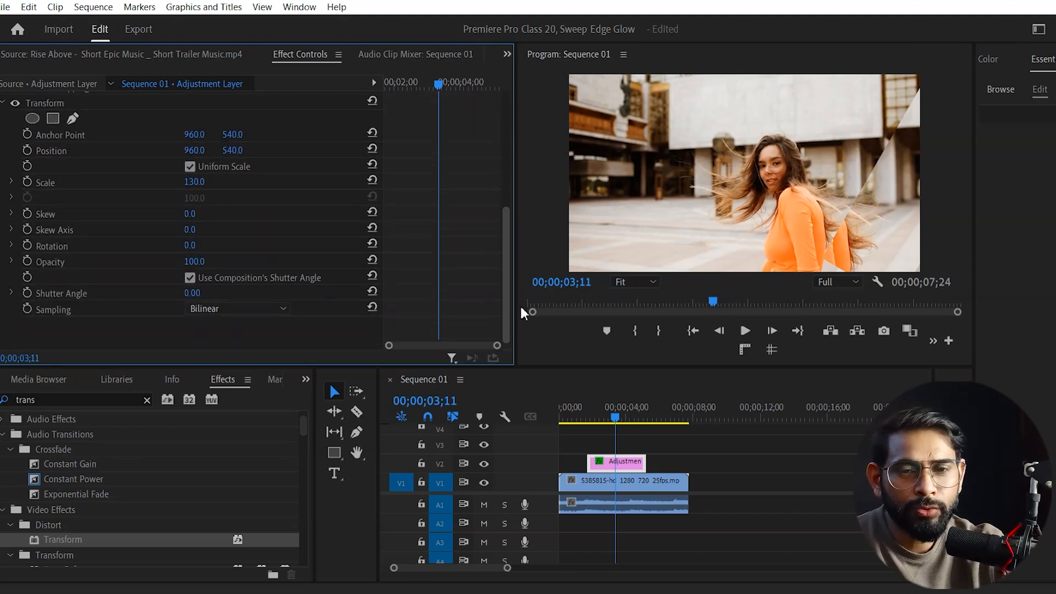
click(187, 182)
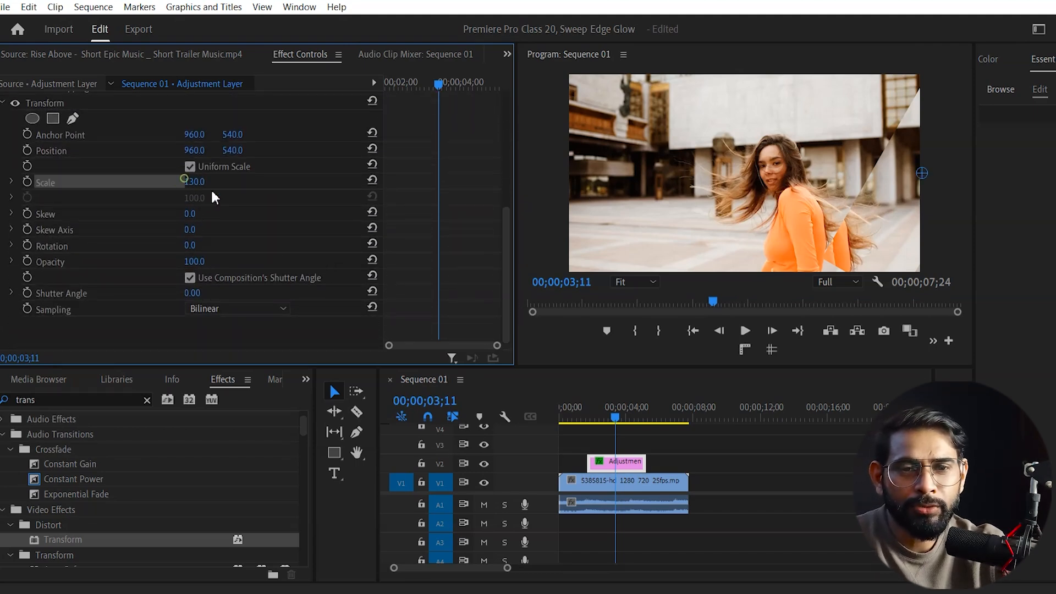
text(15)
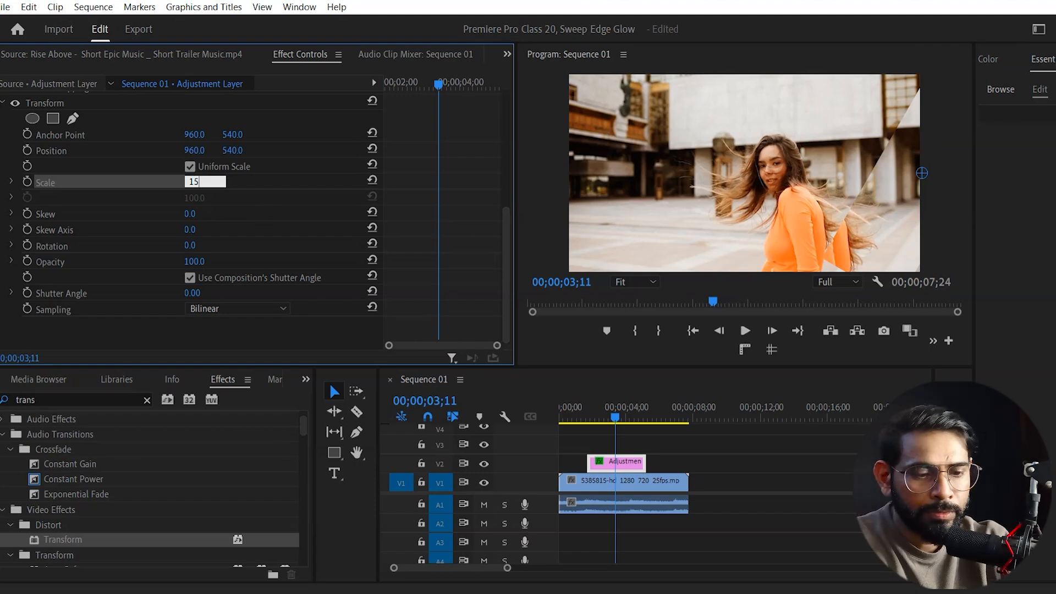
text(0)
key(Return)
drag(616, 431, 559, 431)
key(space)
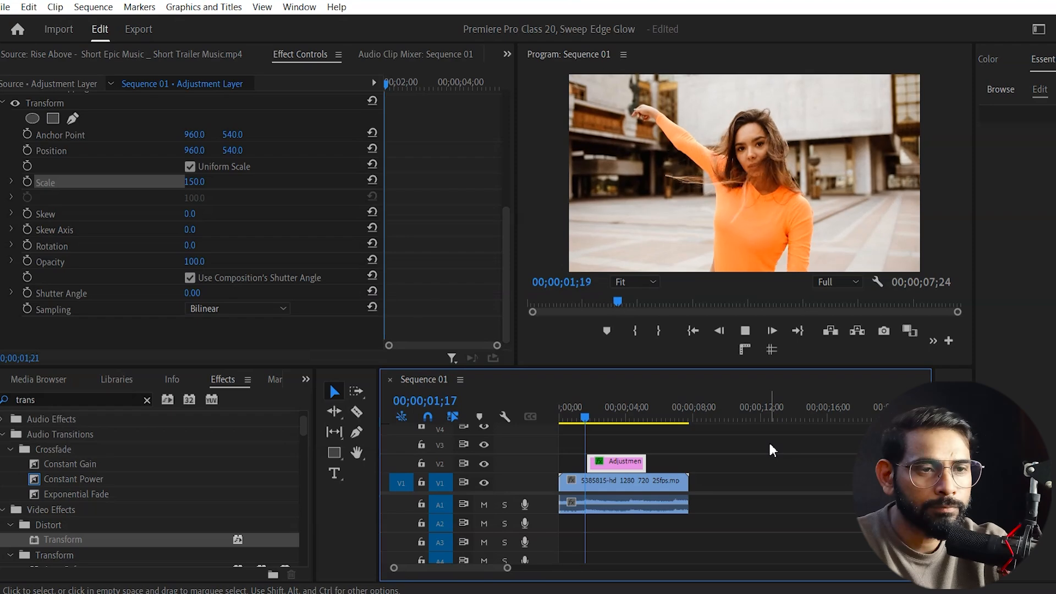
key(space)
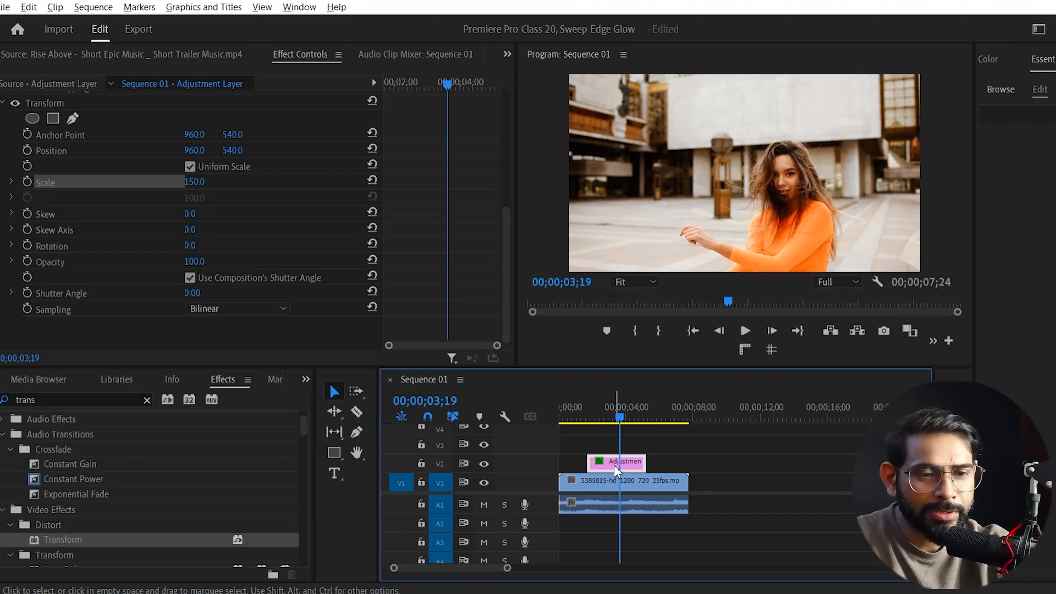
Duplicate the V2 adjustment layer onto tracks V3 and V4, stacked directly above the original
drag(615, 465, 618, 449)
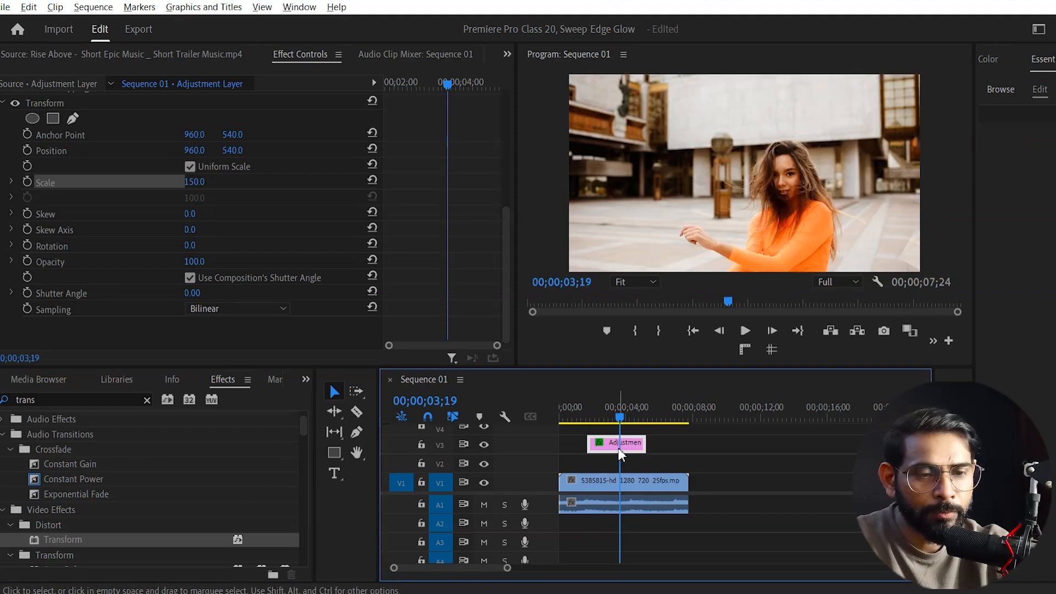
key(ctrl+z)
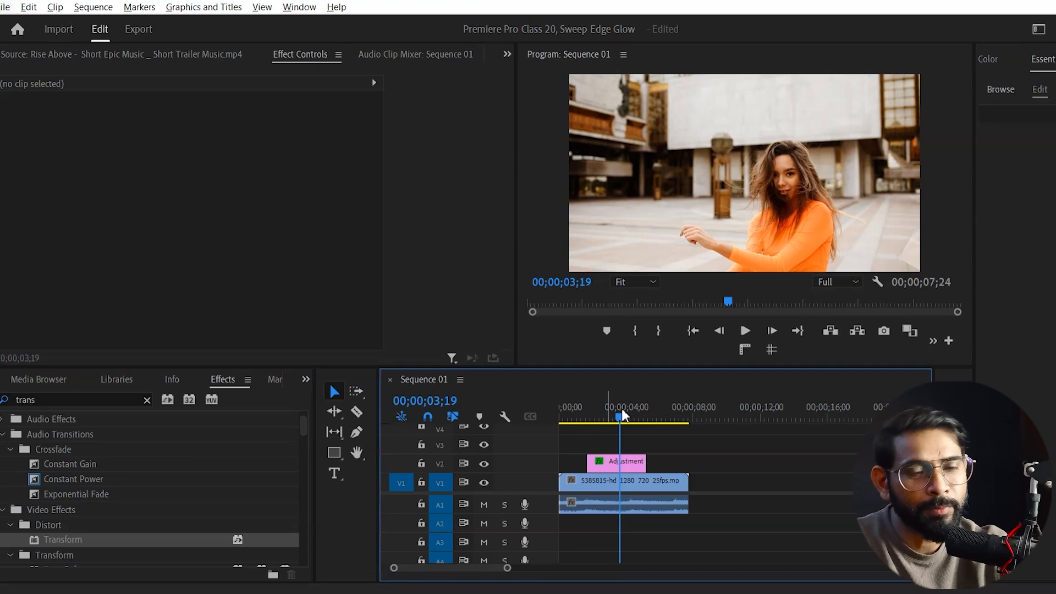
drag(613, 474, 615, 415)
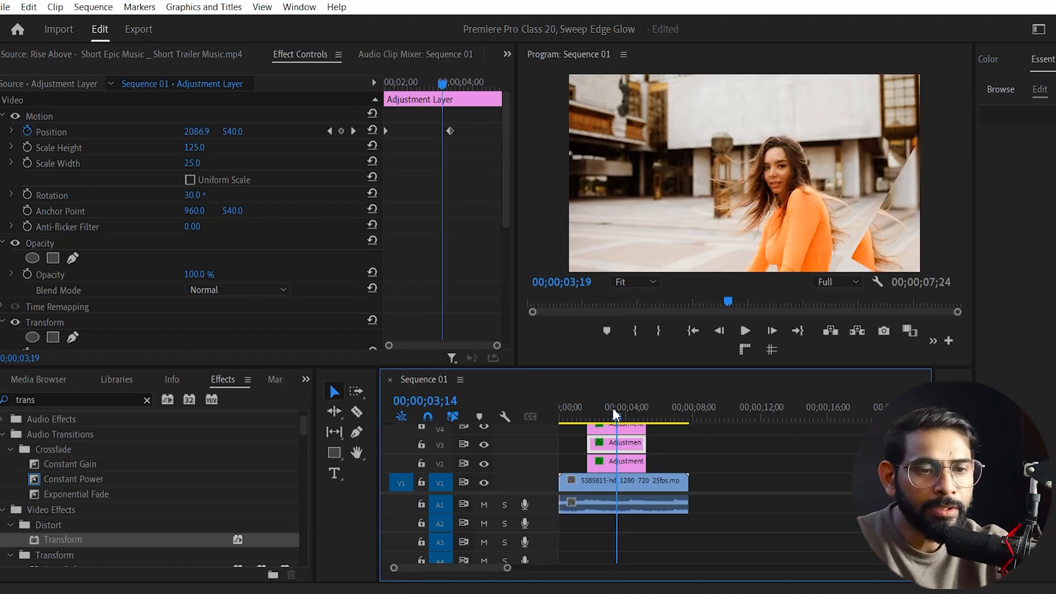
Play the sequence from the start in full screen to review the stacked sweep effect
key(Home)
key(ctrl+grave)
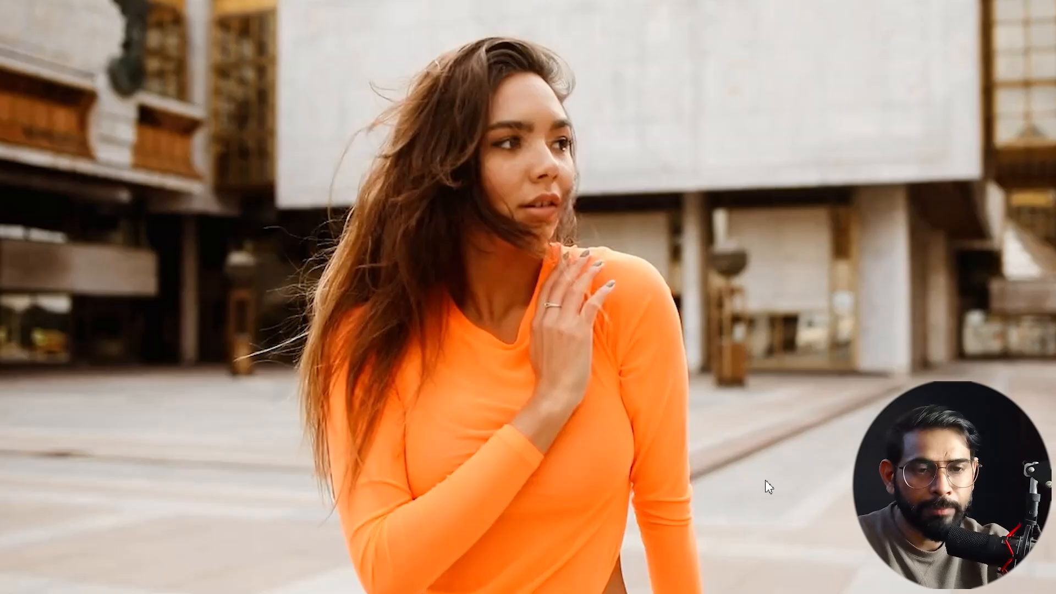
key(space)
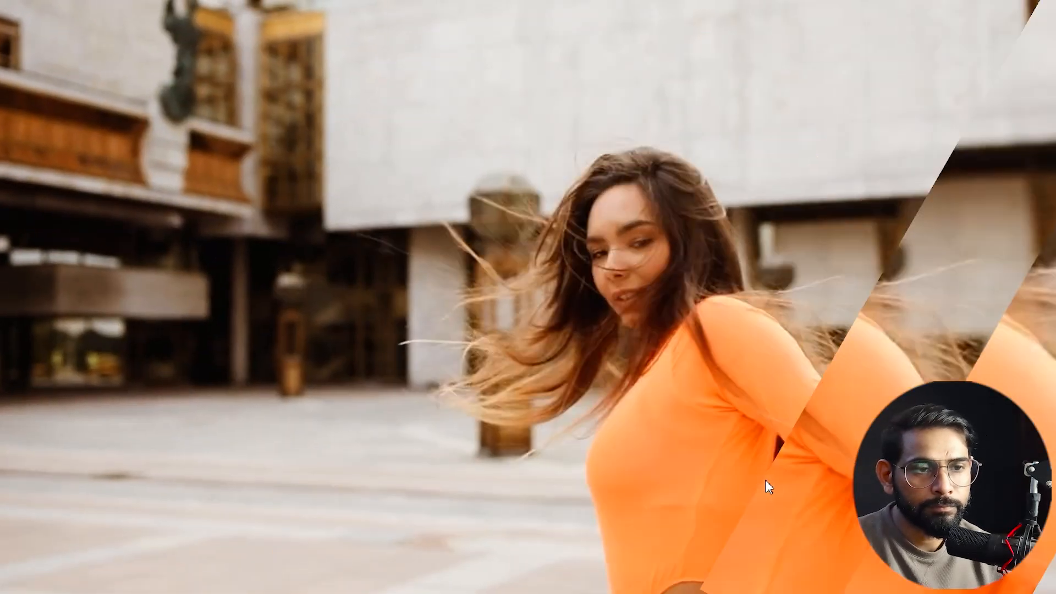
key(space)
key(ctrl+grave)
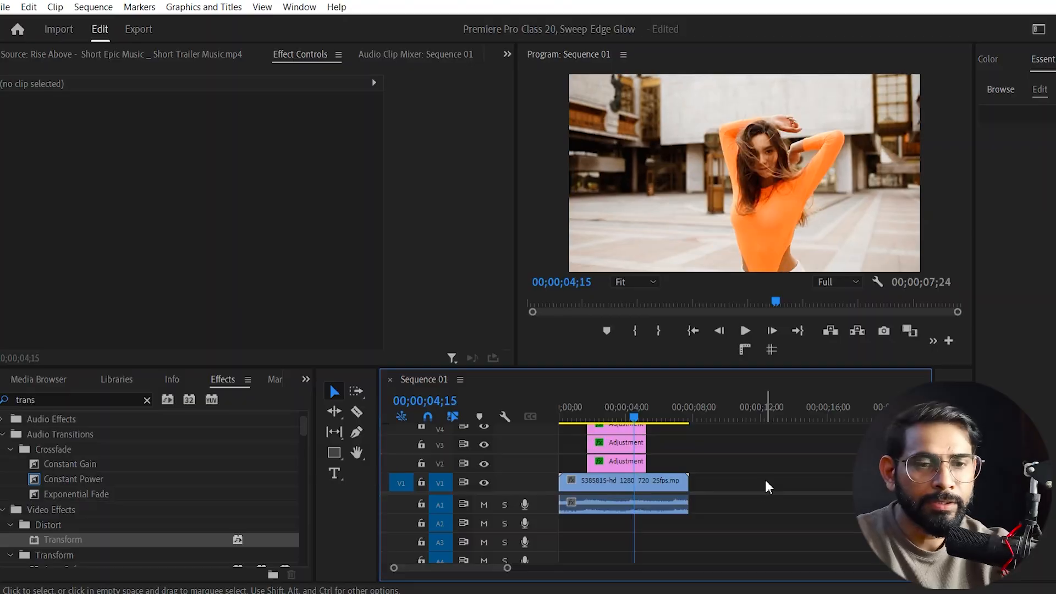
Enlarge the timeline and place a short copy of the adjustment layer on V2 after the stacked layers, near the video's end
drag(634, 418, 605, 421)
drag(681, 436, 619, 432)
drag(716, 367, 717, 314)
drag(657, 387, 685, 436)
click(636, 442)
click(745, 432)
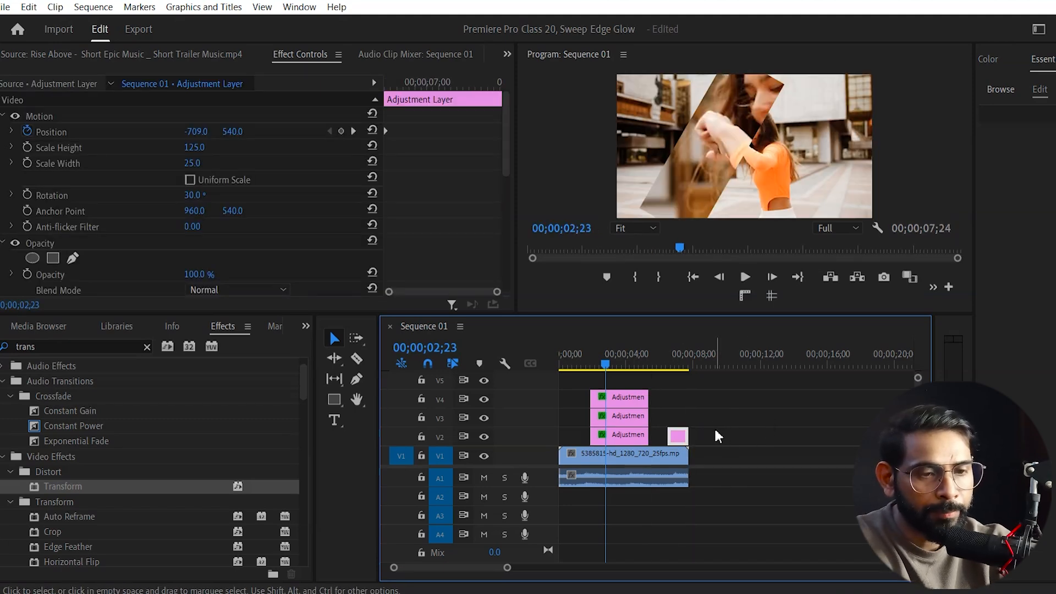
key(Left)
drag(676, 437, 668, 438)
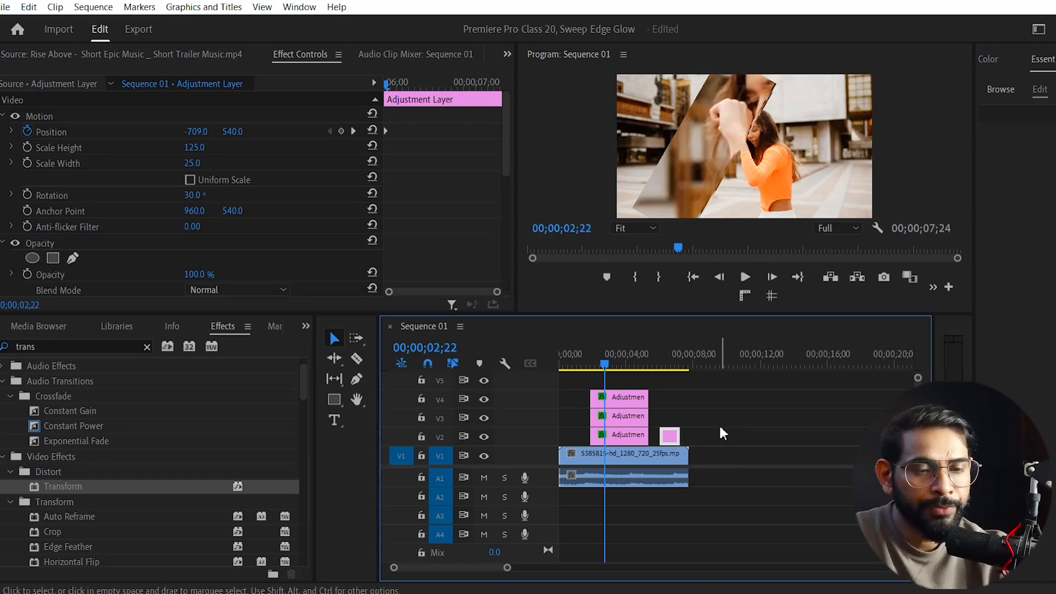
key(equal)
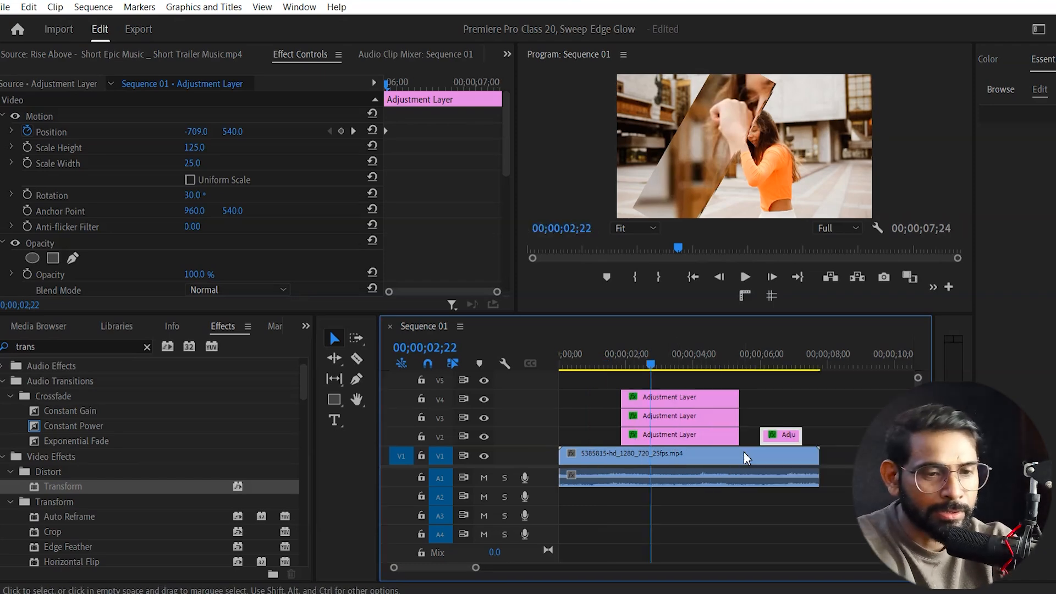
Copy the short adjustment layer from near the video's end to the very start of track V2
click(768, 360)
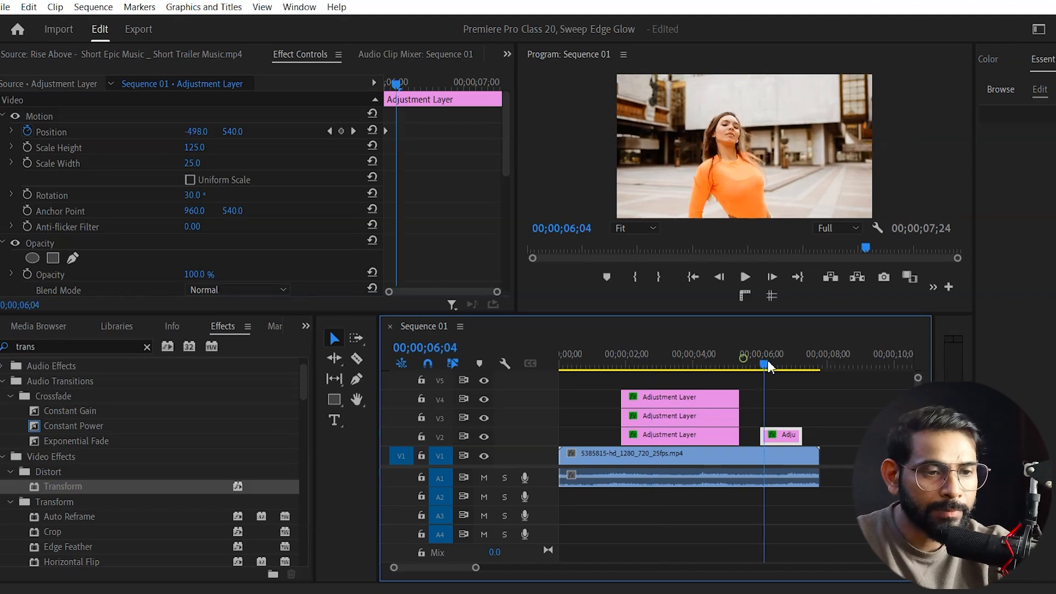
drag(780, 440, 594, 431)
click(570, 362)
Set the Motion Scale Width of the V2 adjustment layer at the video's start to 6
click(588, 432)
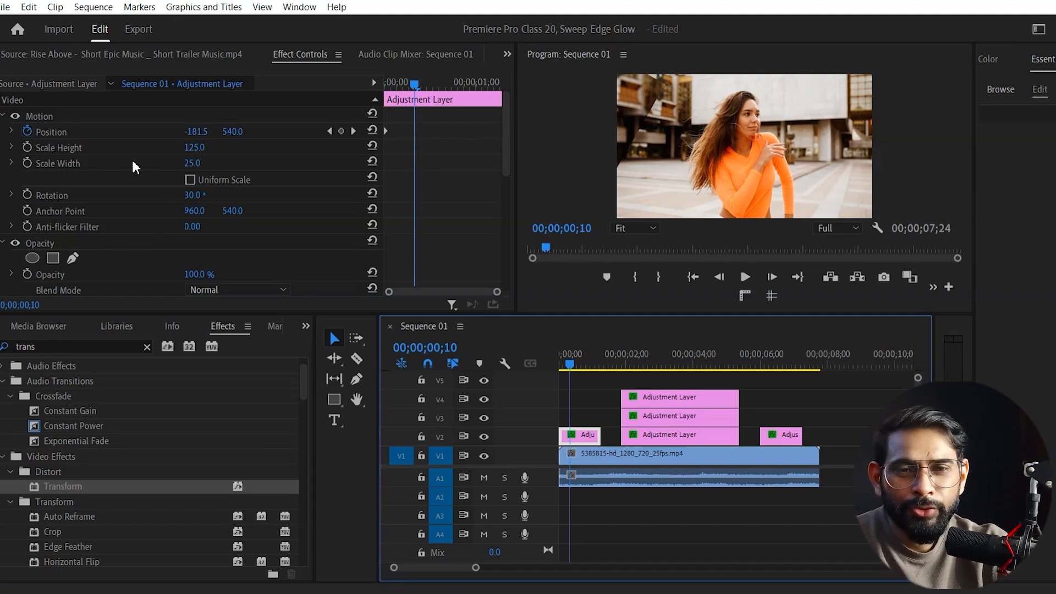
click(192, 163)
text(10)
key(Return)
click(192, 164)
text(6)
key(Return)
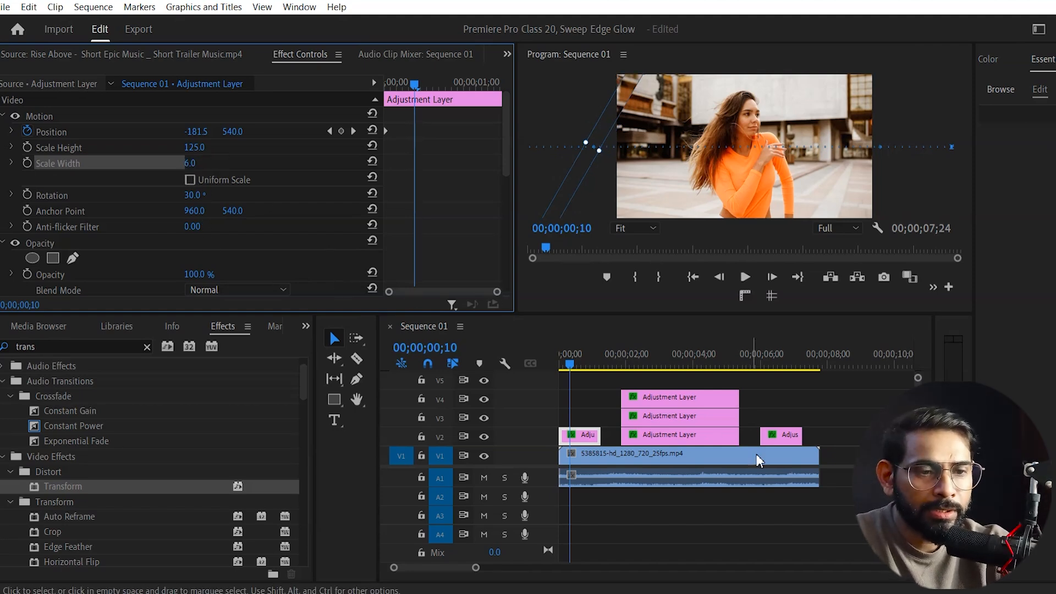
Set the Motion Scale Width of the short V2 adjustment layer near the video's end to 7
click(779, 364)
click(779, 436)
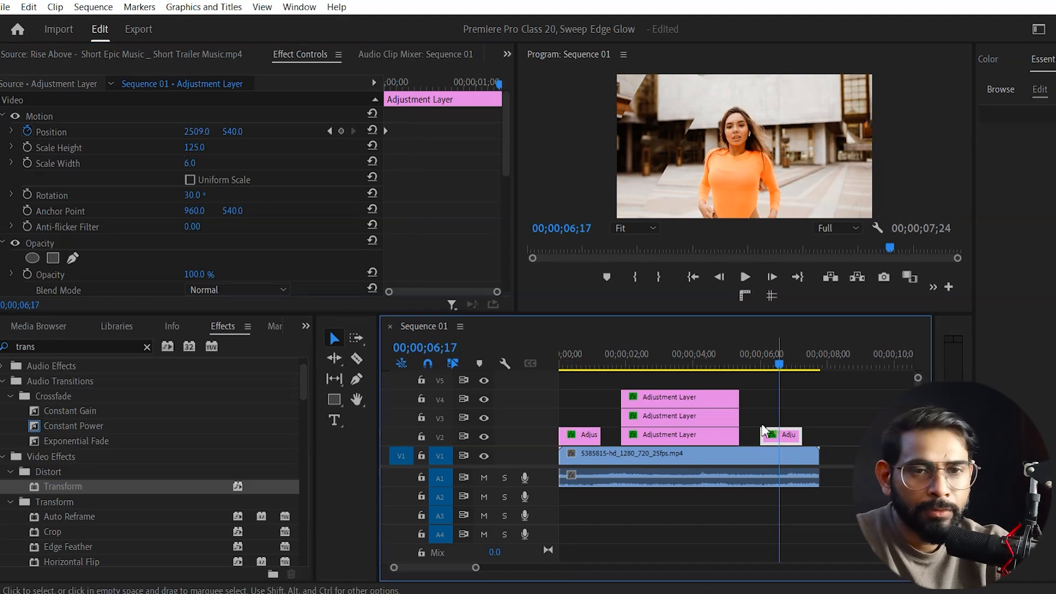
click(192, 164)
text(7)
key(Return)
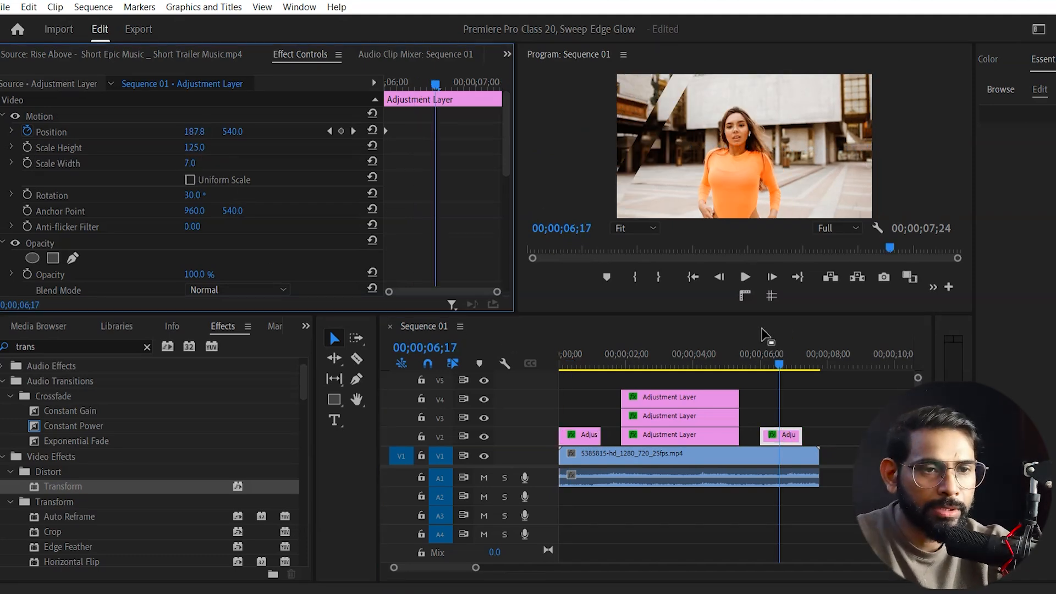
Play the sequence from the start to review the narrow sweeps in the short adjustment layers
click(770, 361)
key(Home)
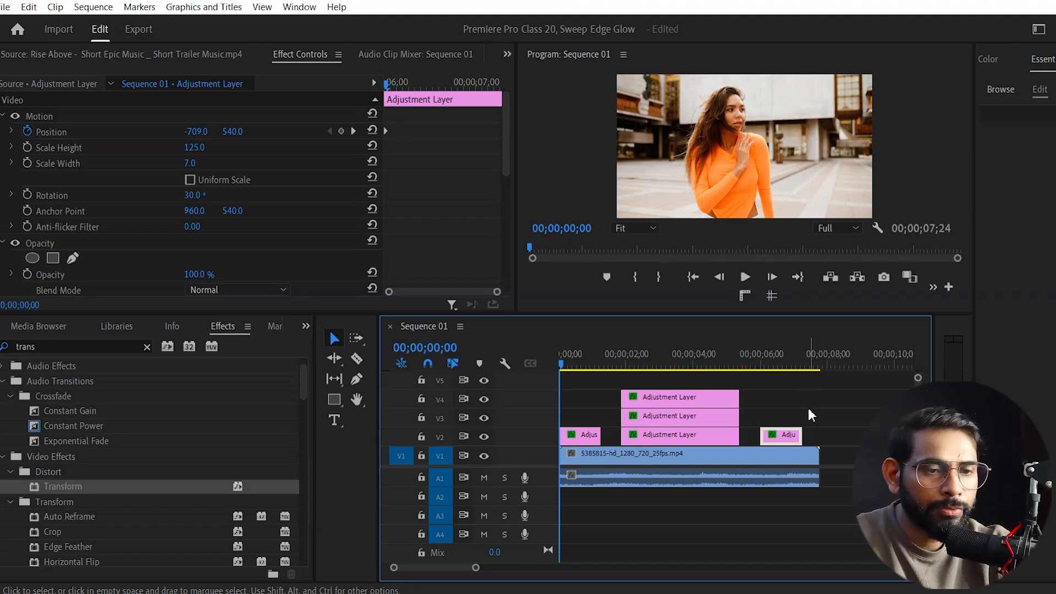
key(space)
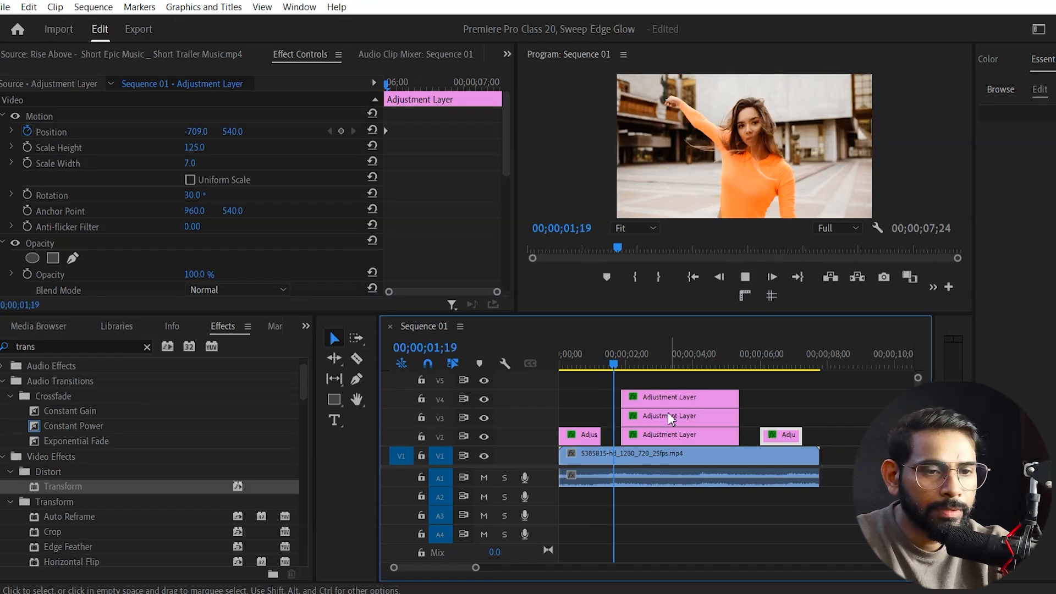
Add a Position keyframe at 00;00;01;02 on the first short adjustment layer, moving its horizontal position to about 2586
click(582, 364)
click(586, 439)
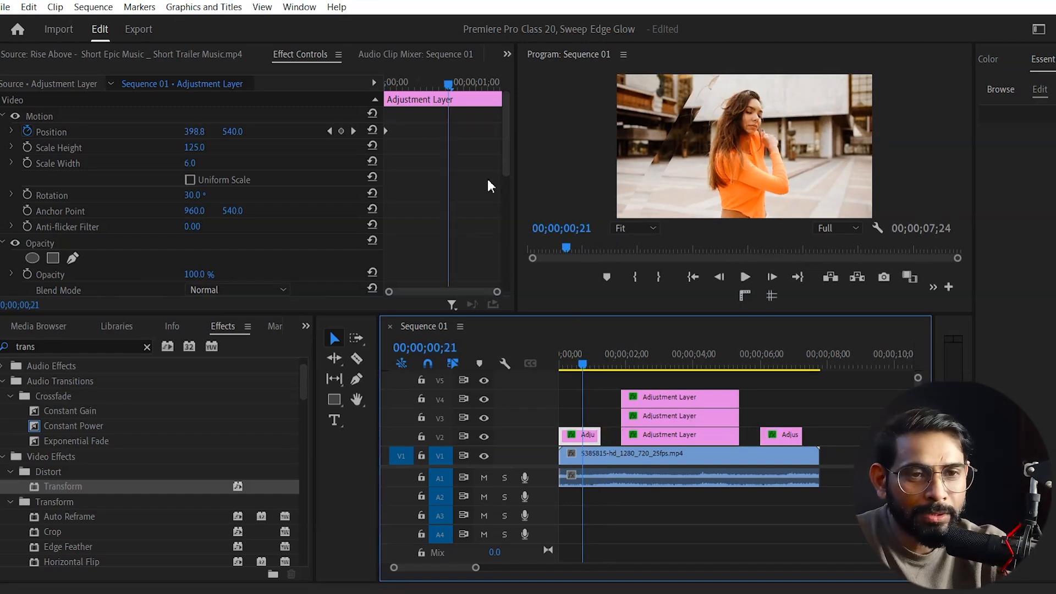
drag(449, 85, 482, 117)
drag(197, 138, 495, 139)
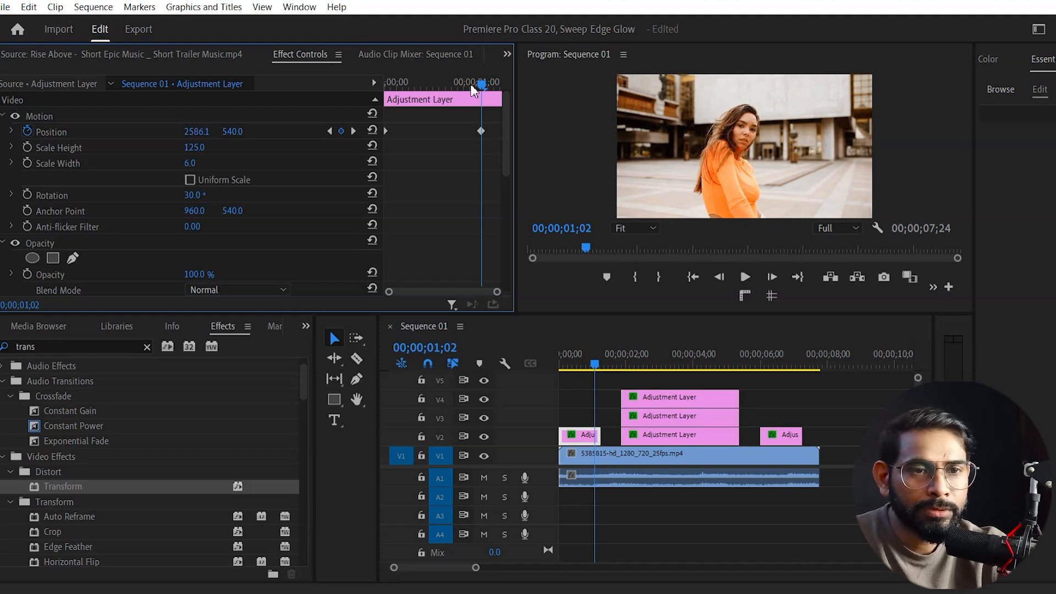
Play the beginning of the sequence to check the opening sweep
key(Home)
key(space)
key(space)
Add a Position keyframe at 00;00;07;04 on the last short adjustment layer, moving its horizontal position to about 2474
click(784, 434)
click(774, 363)
drag(775, 362, 759, 362)
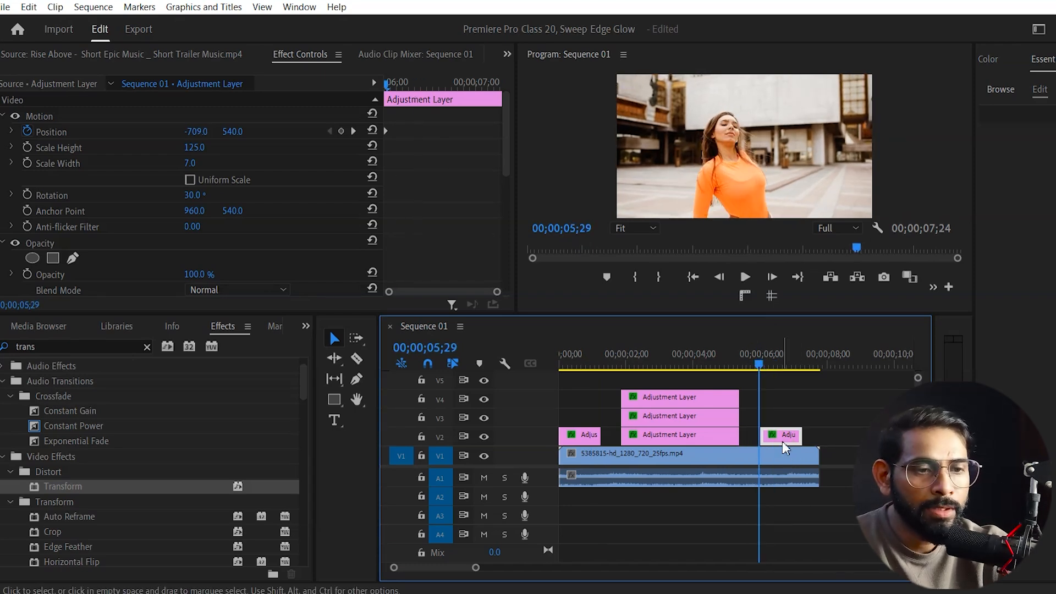
drag(408, 83, 488, 84)
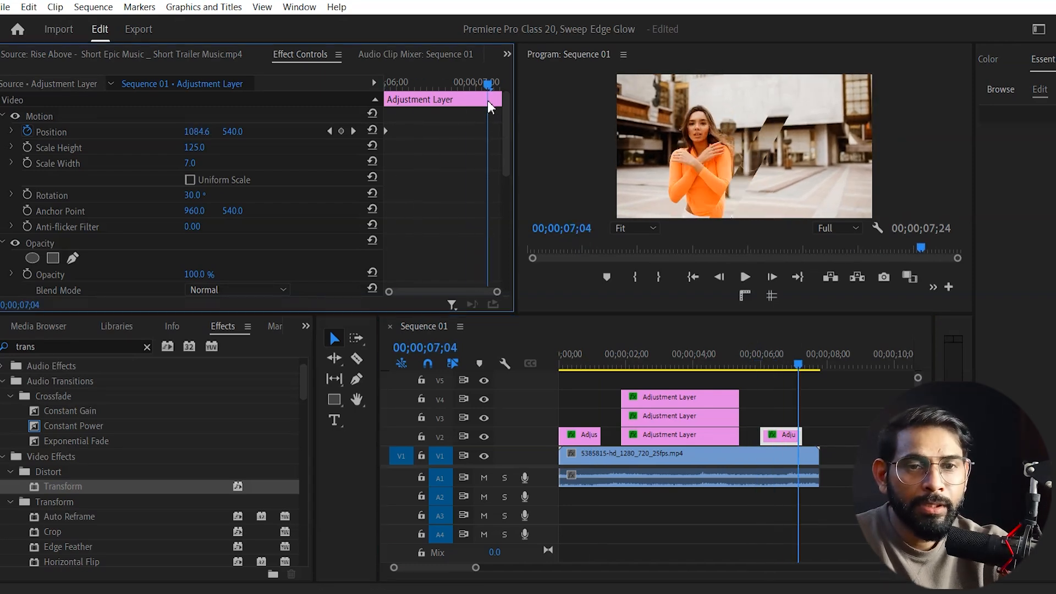
drag(196, 132, 418, 385)
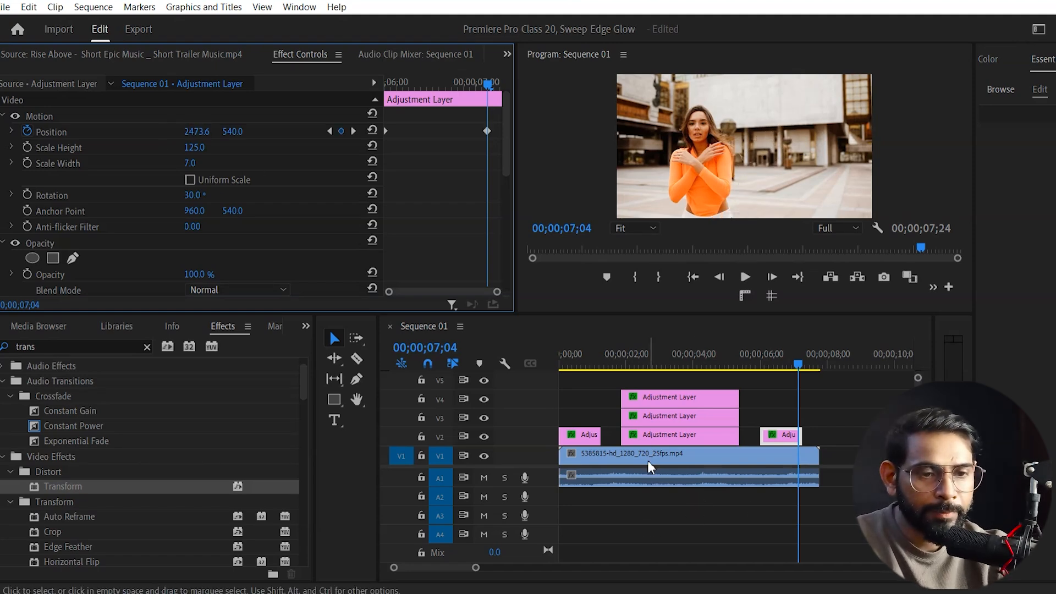
Duplicate the short adjustment layers at the video's start and end onto tracks V3 and V4, directly above the originals
drag(574, 446, 582, 407)
drag(784, 435, 782, 397)
Play the sequence from the start in full screen to review all three stacked sweeps
drag(804, 354, 91, 371)
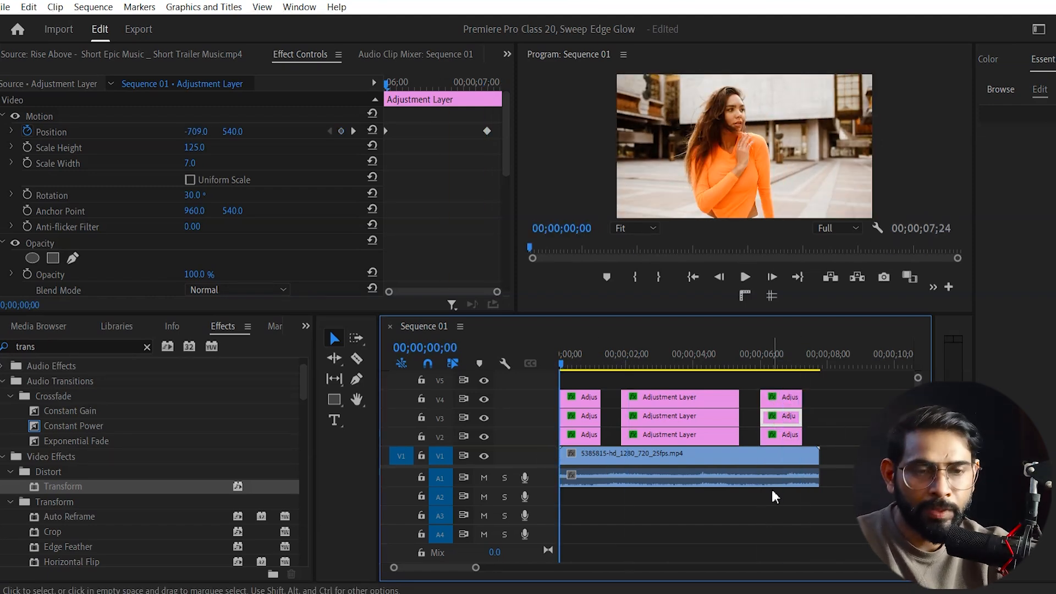
key(ctrl+grave)
key(space)
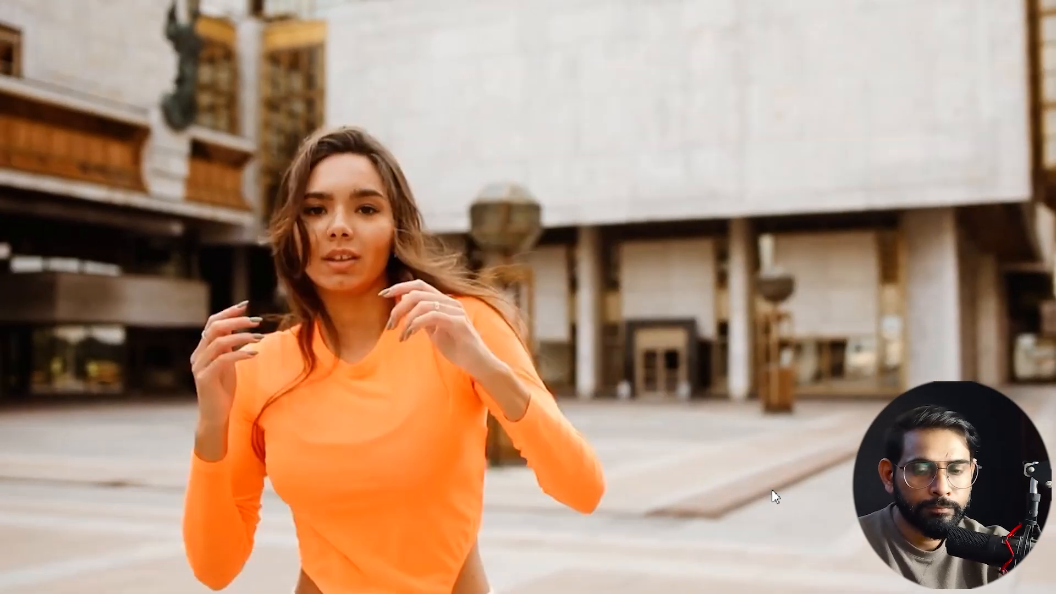
key(Escape)
drag(790, 360, 599, 418)
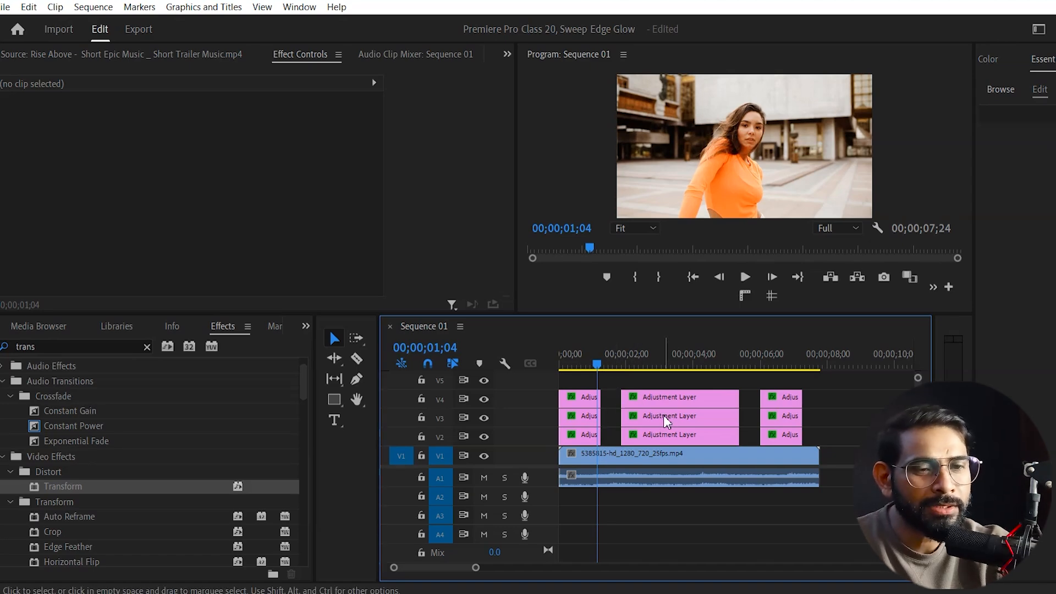
Apply Ease In to the ending and Ease Out to the starting Position keyframe of the middle adjustment layer on V4
drag(579, 359, 654, 365)
click(672, 396)
drag(475, 110, 416, 149)
right_click(445, 135)
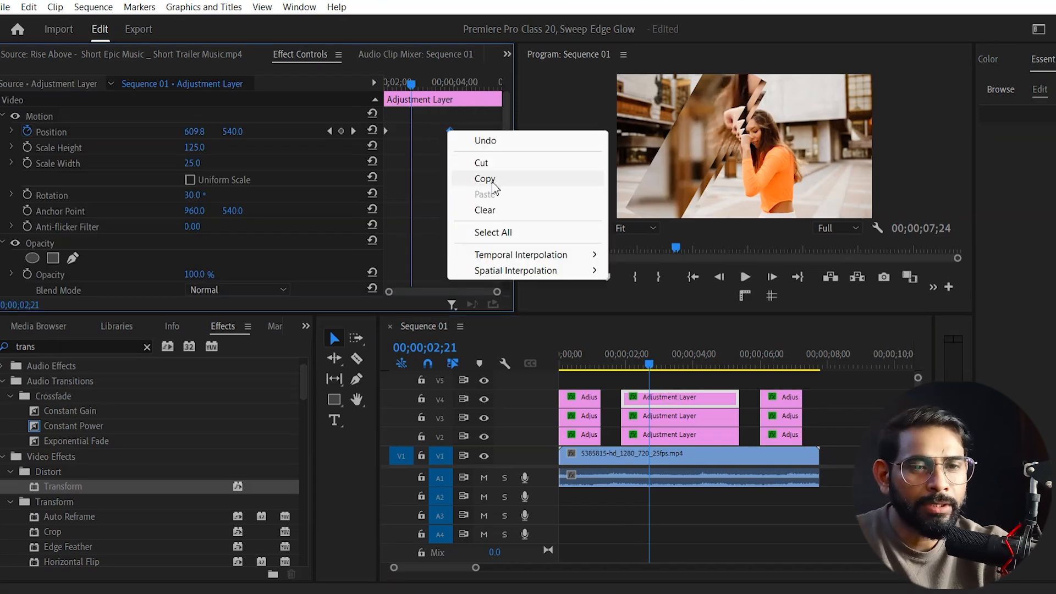
mouse_move(543, 256)
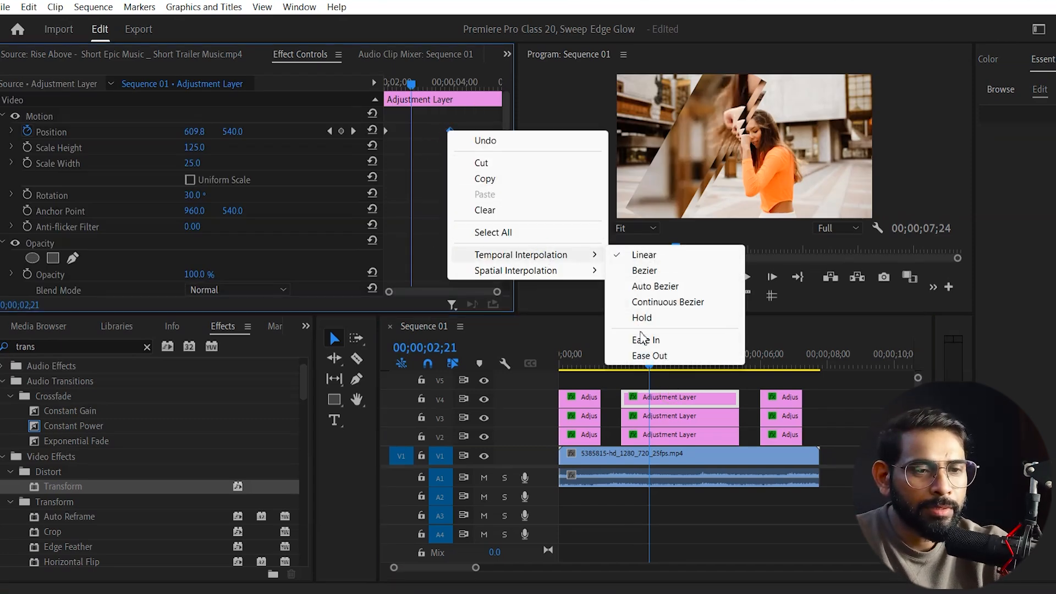
click(643, 340)
right_click(391, 131)
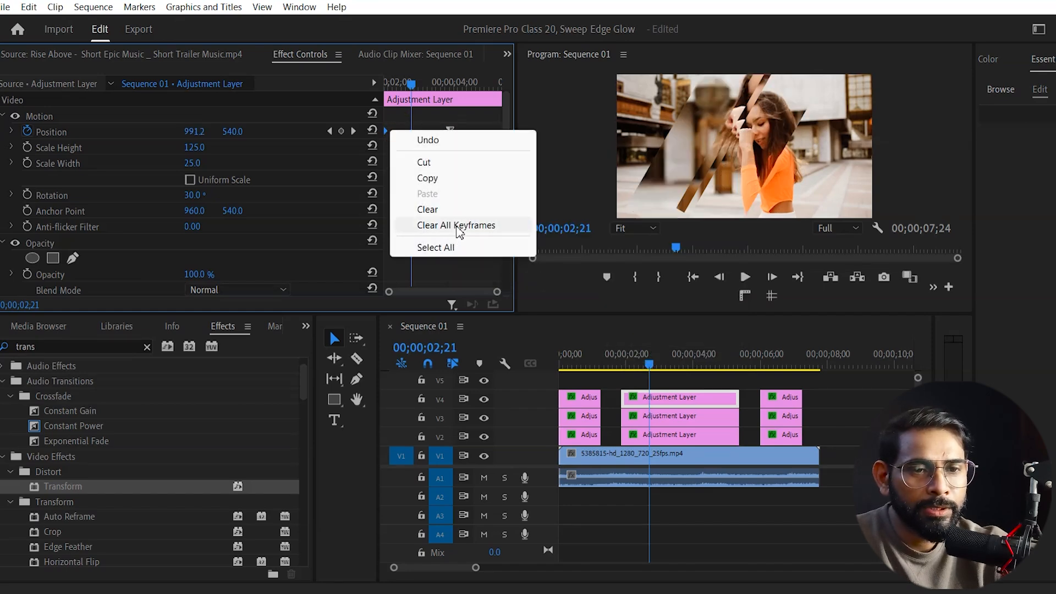
click(386, 130)
right_click(386, 131)
mouse_move(473, 257)
click(585, 358)
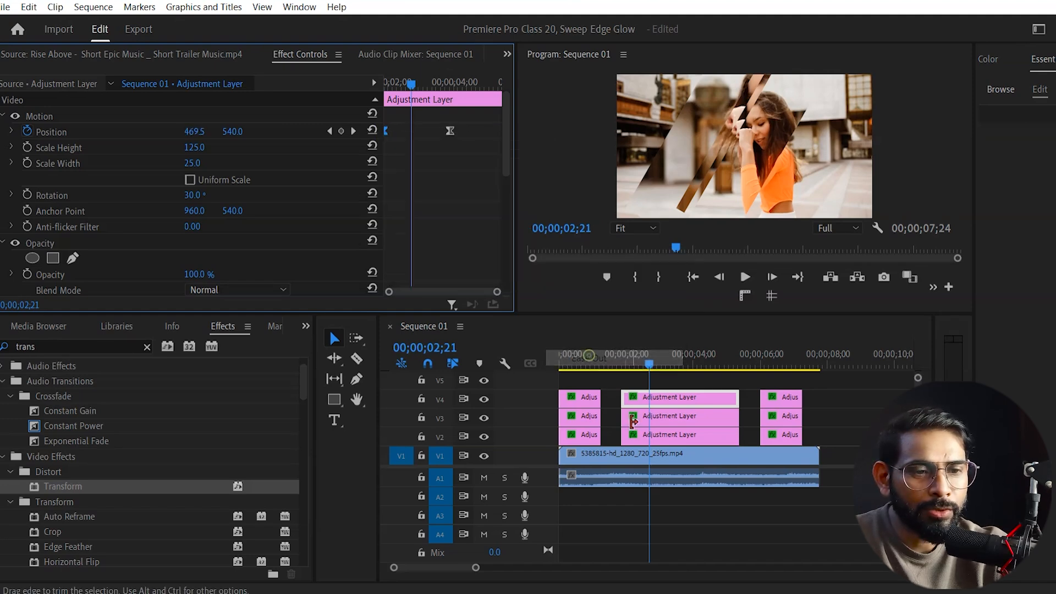
Apply Ease In to the ending and Ease Out to the starting Position keyframe of the middle adjustment layer on V3
click(658, 417)
click(451, 130)
right_click(451, 130)
mouse_move(546, 250)
click(661, 337)
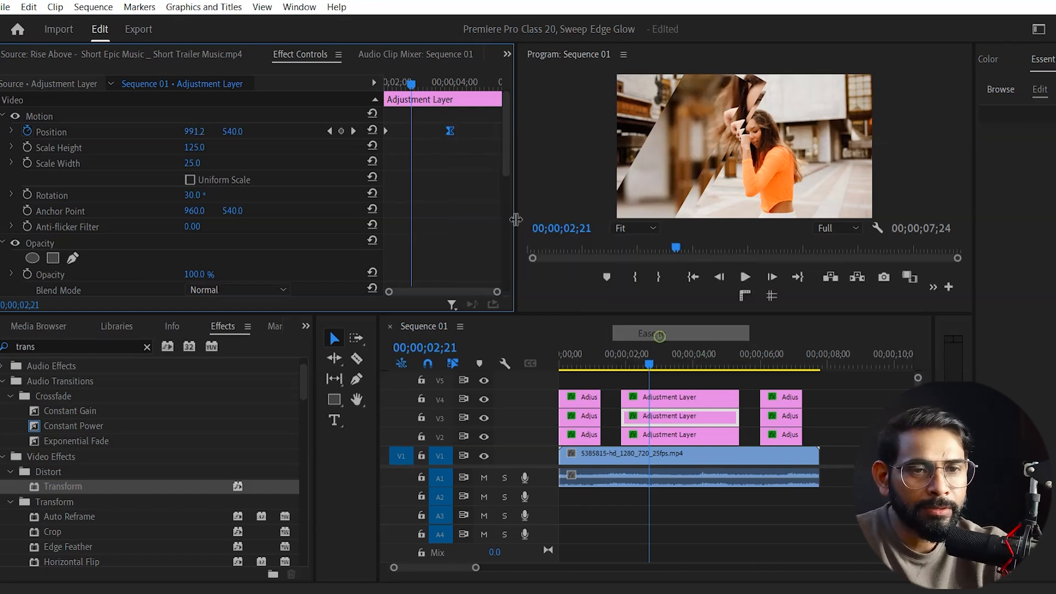
right_click(388, 131)
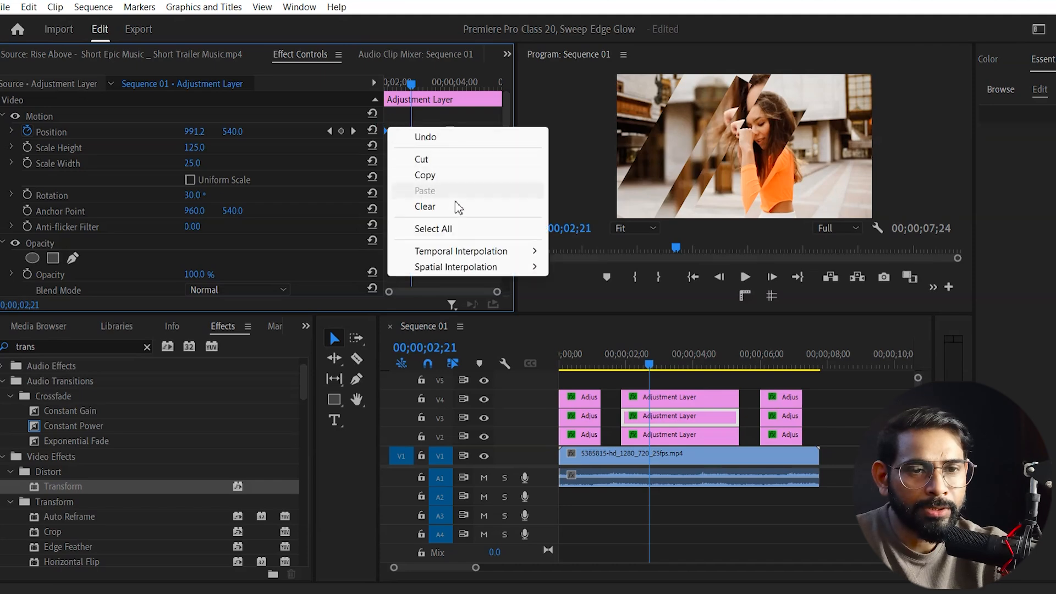
click(462, 251)
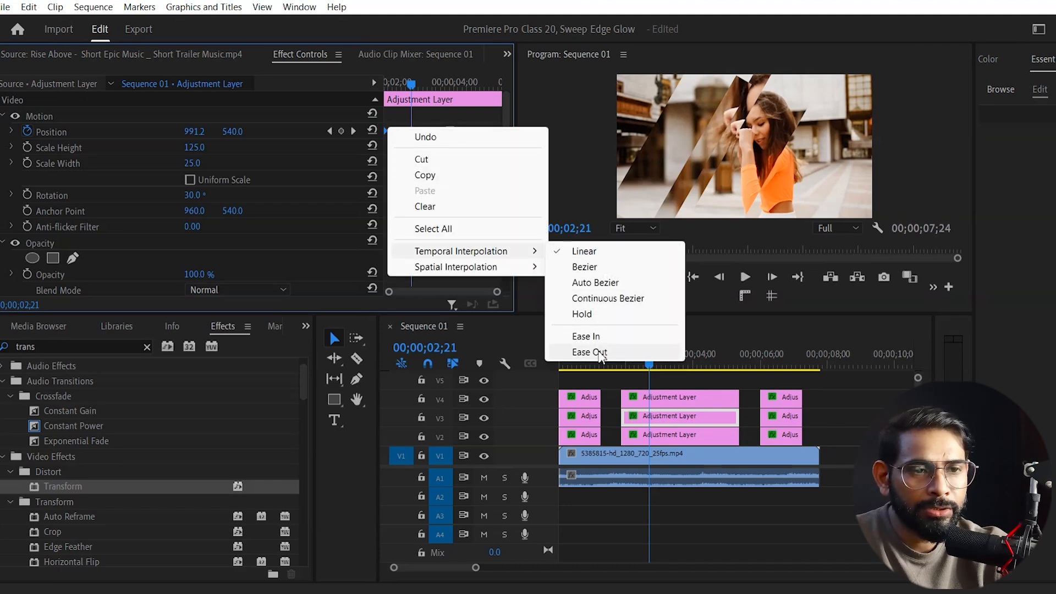
click(589, 352)
Apply Ease In to the ending and Ease Out to the starting Position keyframe of the middle adjustment layer on V2
click(709, 440)
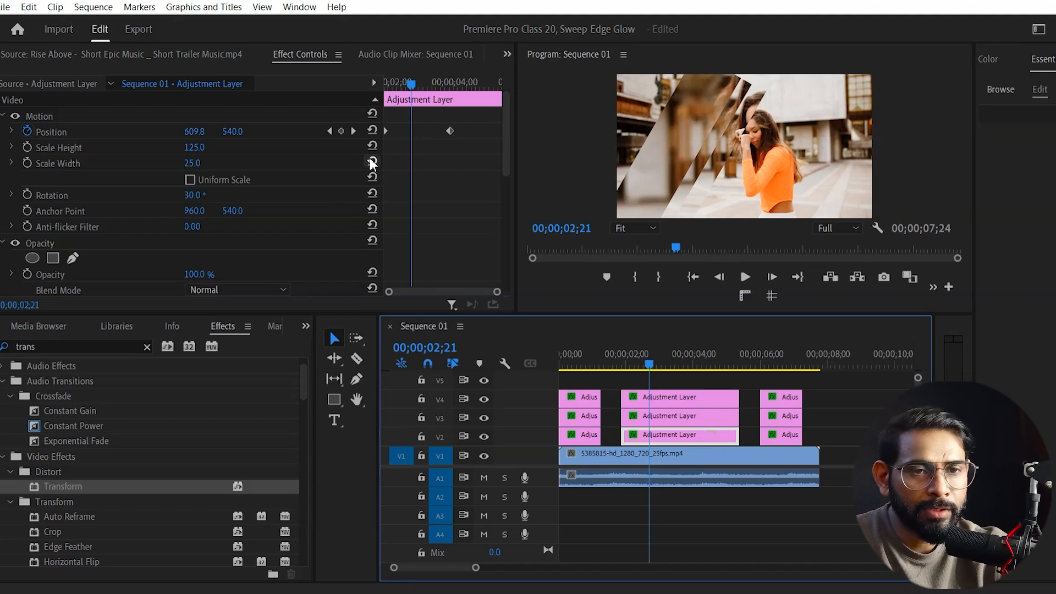
drag(469, 133, 448, 140)
right_click(450, 132)
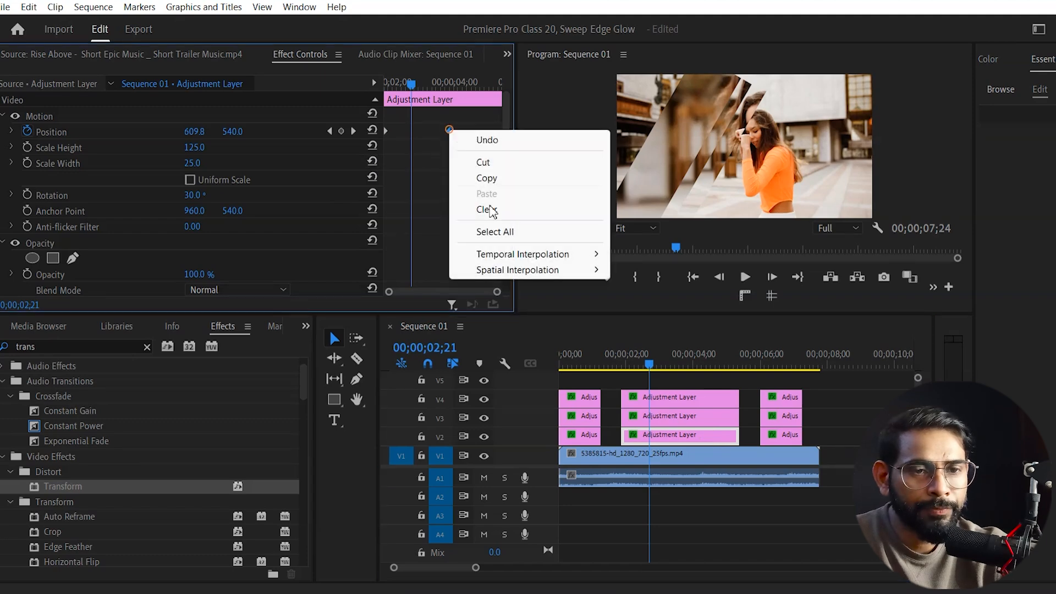
mouse_move(522, 254)
click(632, 341)
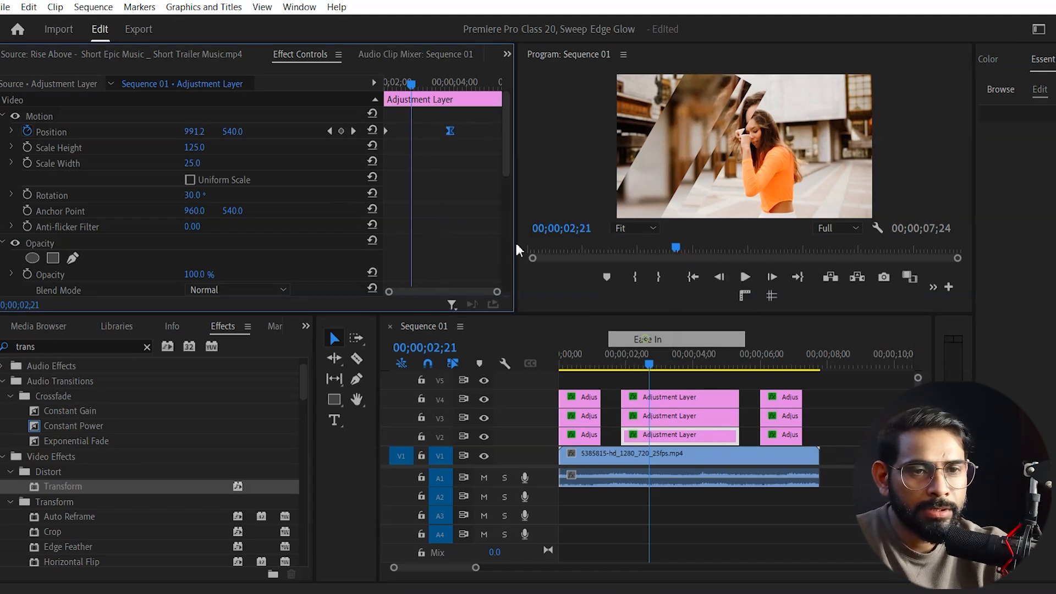
right_click(385, 131)
click(452, 257)
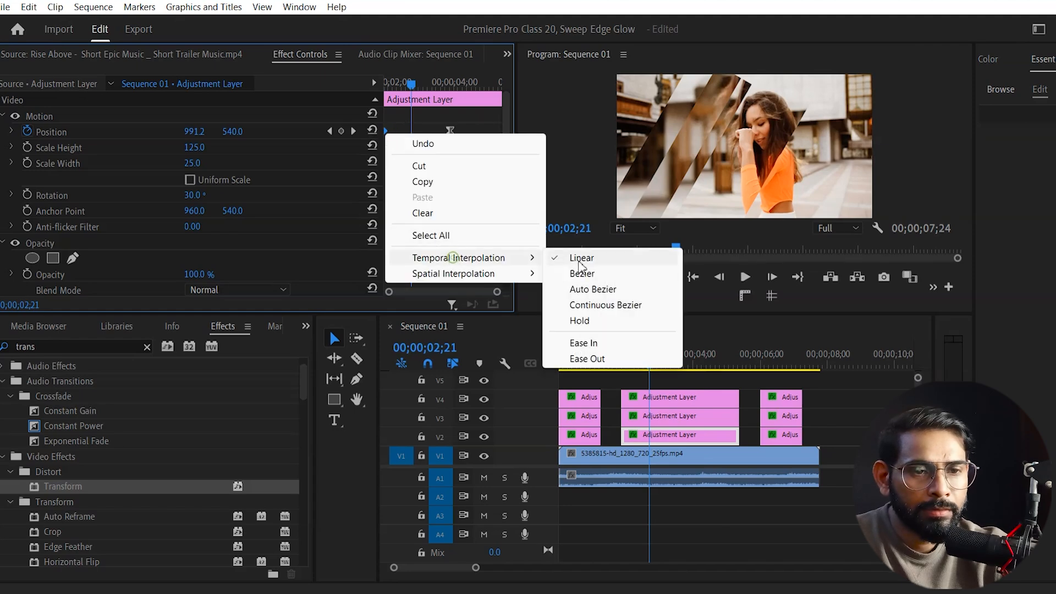
click(586, 358)
Play the sequence in full screen from just before the middle layers to review their eased sweep
drag(652, 357, 607, 382)
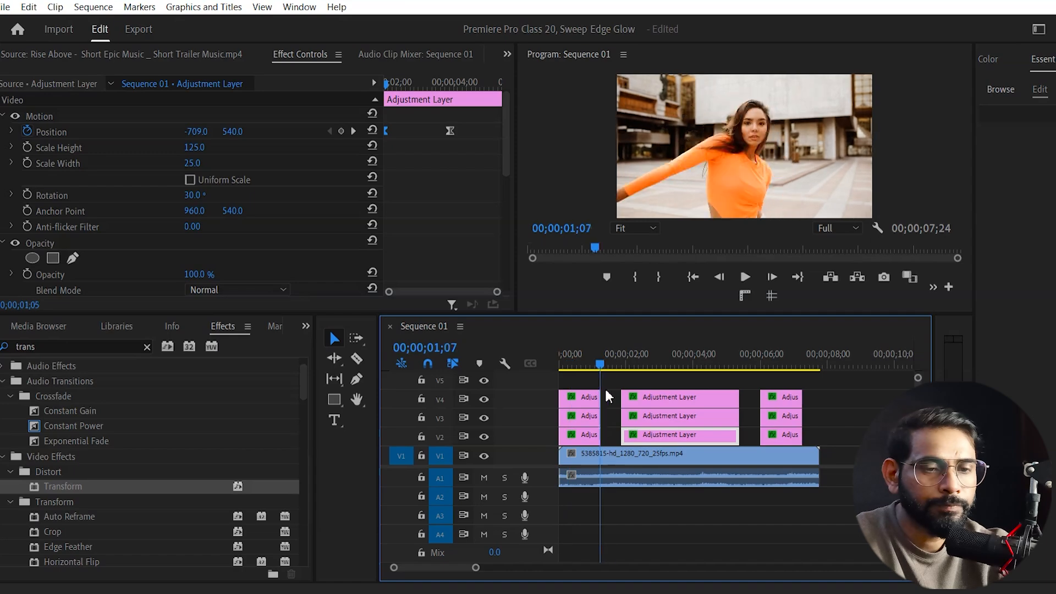
click(698, 177)
key(ctrl+grave)
key(space)
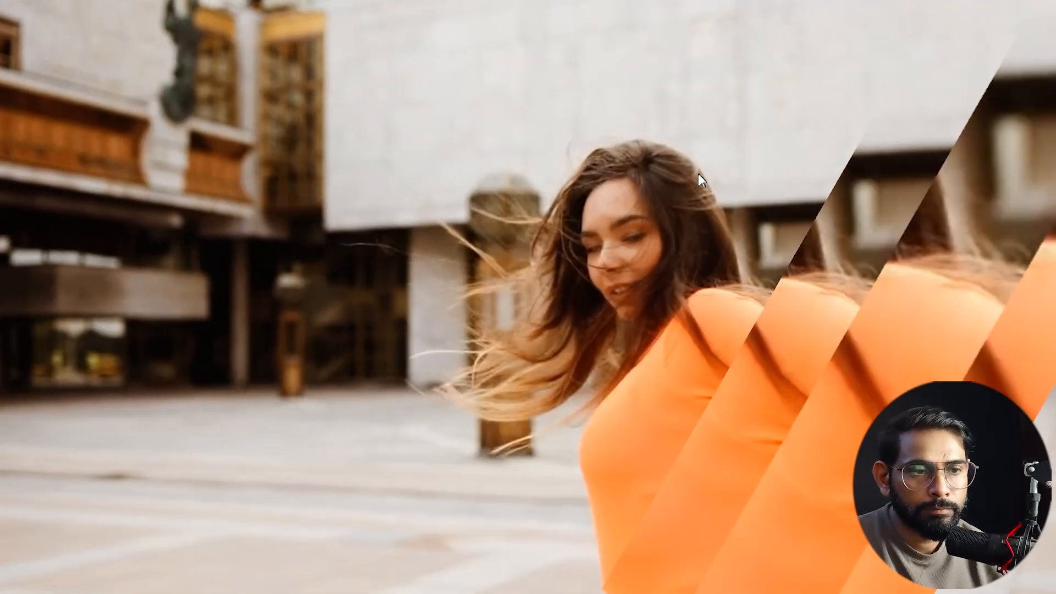
key(Escape)
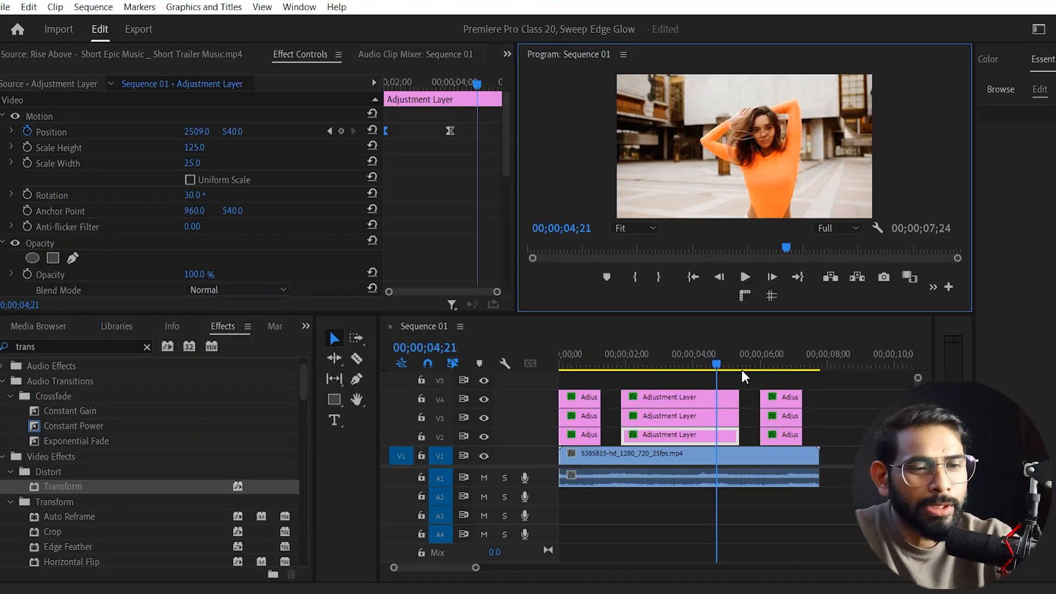
Scrub through the middle sweep and briefly play the opening of the sequence
drag(721, 368, 644, 413)
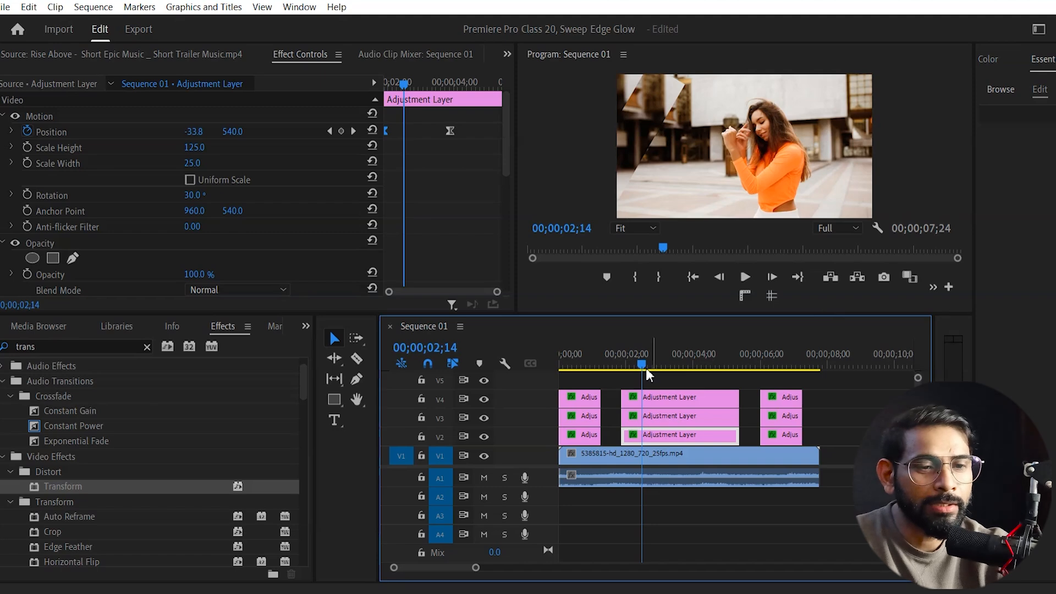
key(Home)
key(space)
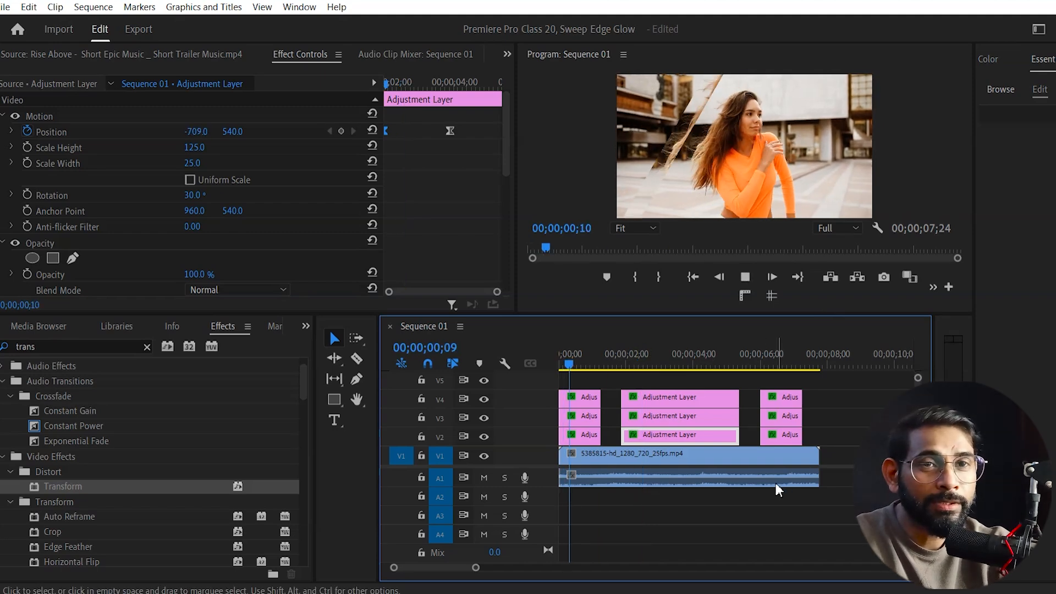
key(space)
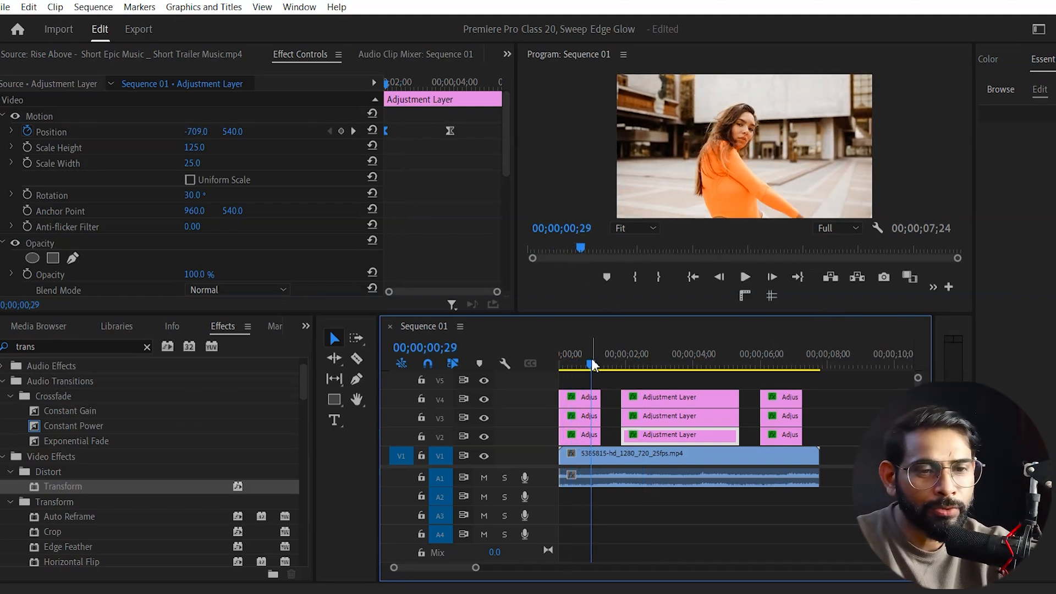
Play the whole sequence from the start in full screen to review the finished effect
drag(591, 363, 517, 370)
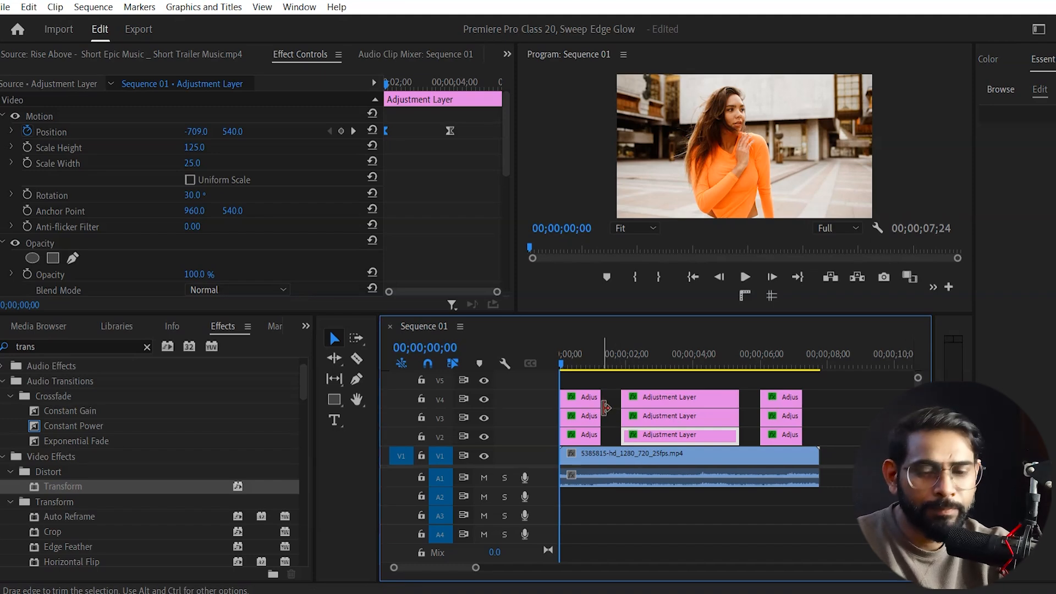
key(ctrl+grave)
key(space)
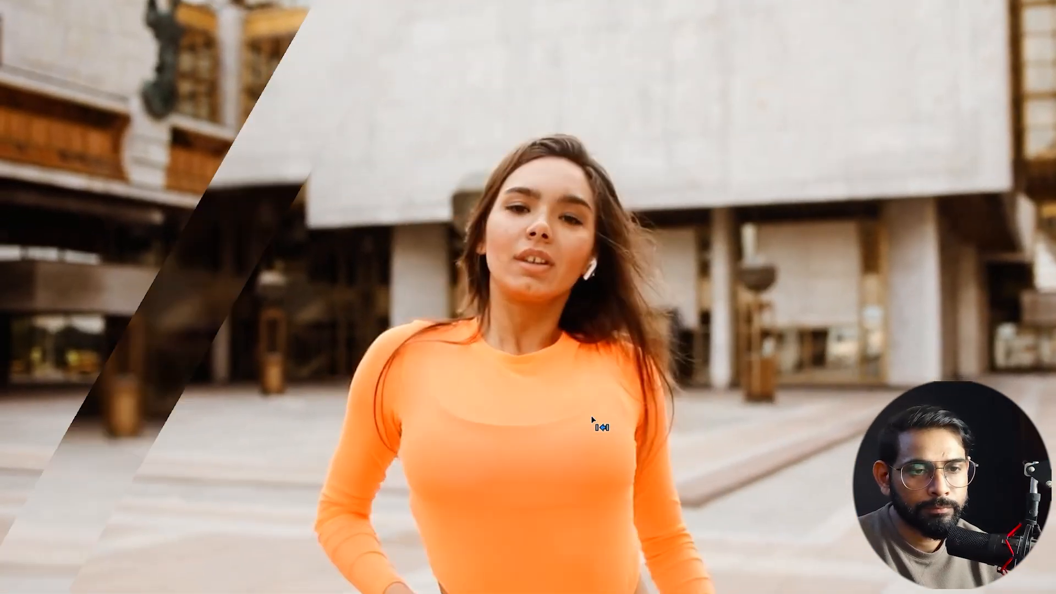
key(Escape)
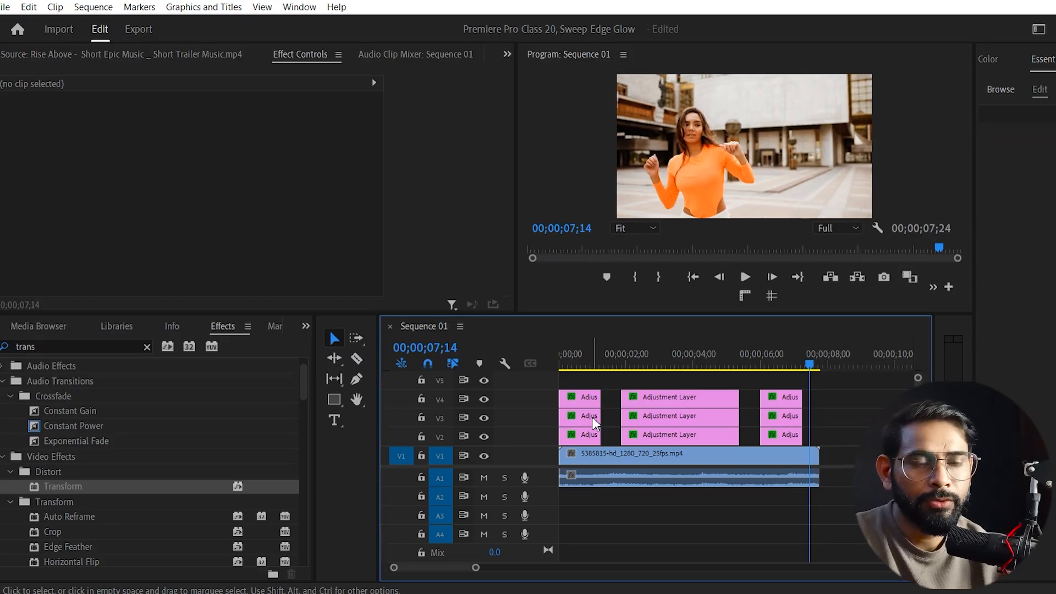
Set the middle adjustment layer on V4 to Scale Width 27, preview the sweep, and set its Scale Height to 150
drag(625, 374, 658, 384)
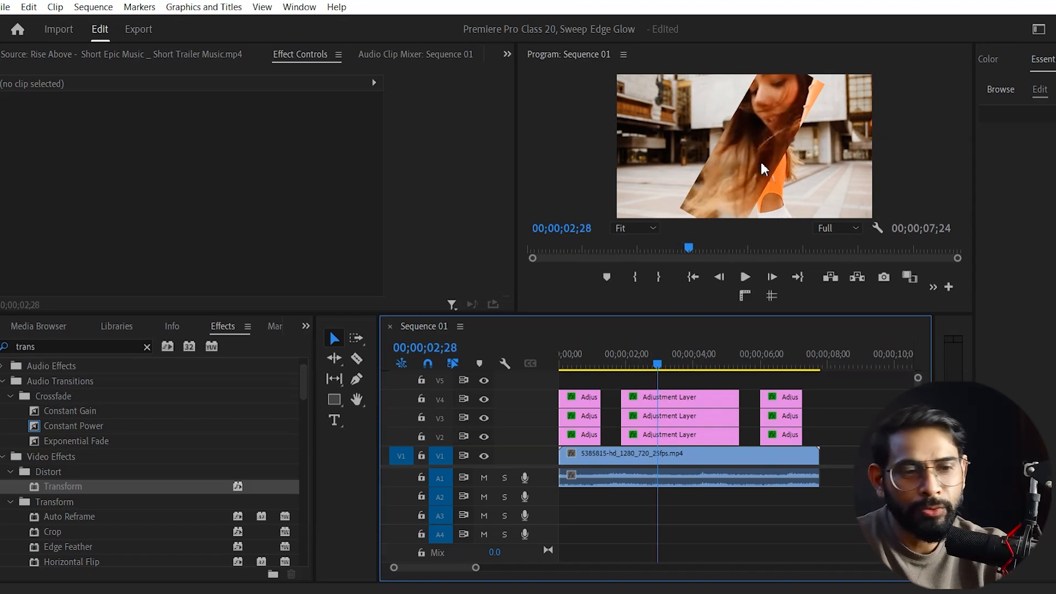
click(707, 400)
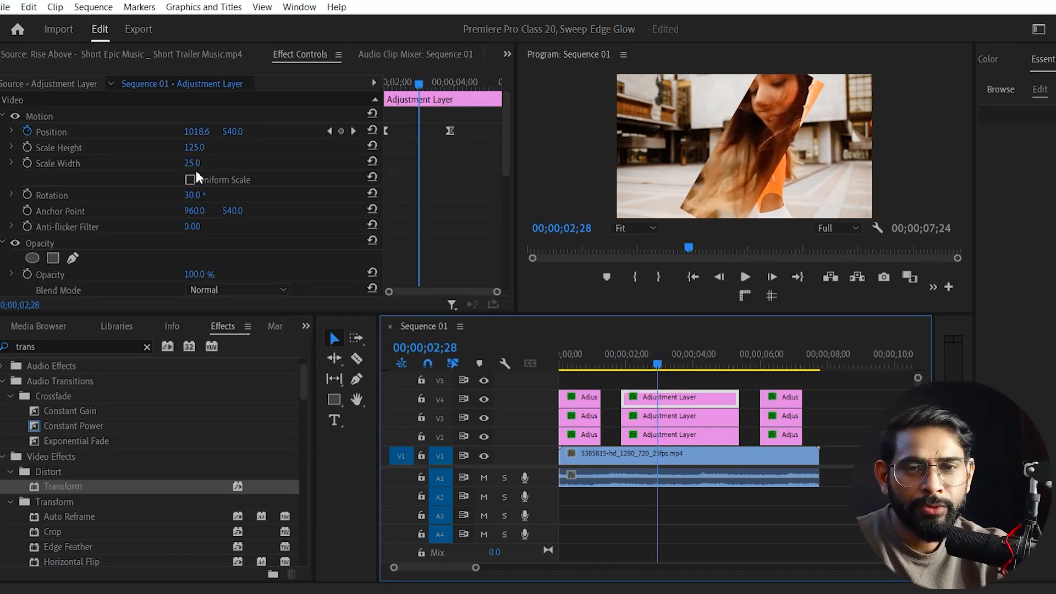
drag(194, 165, 219, 173)
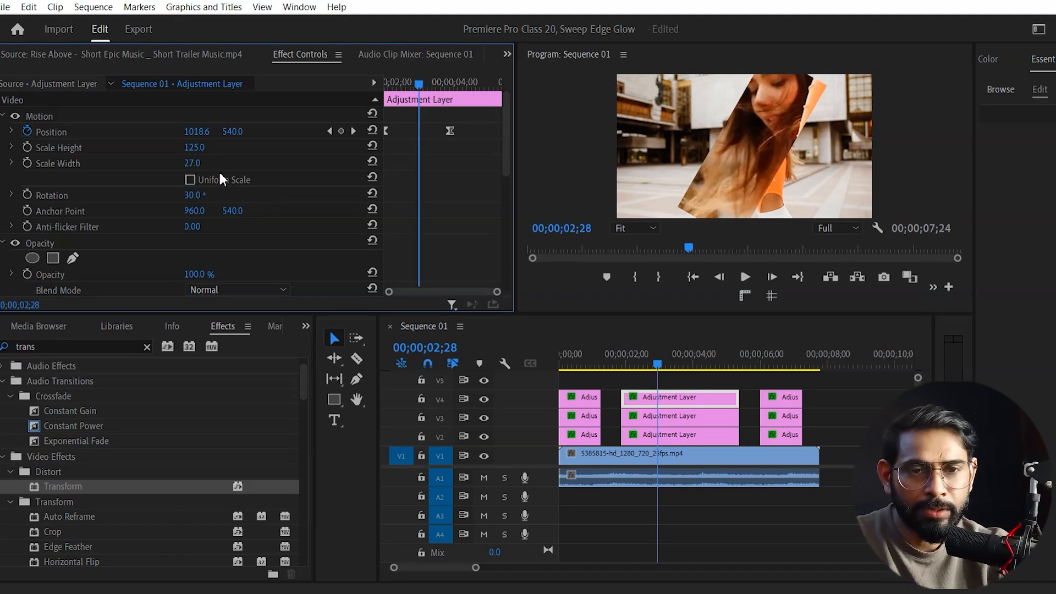
click(185, 167)
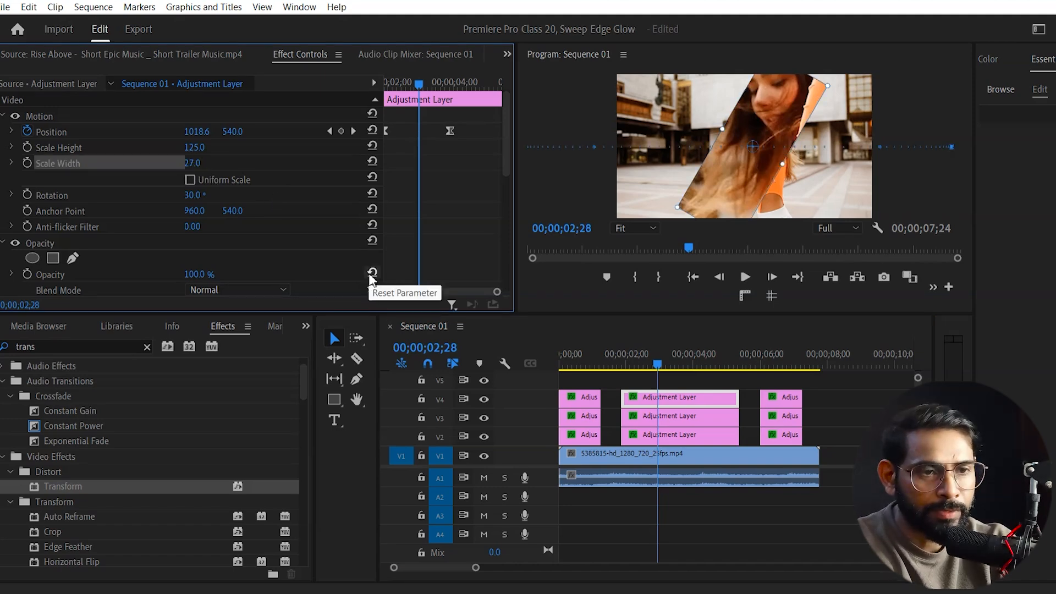
key(Home)
key(space)
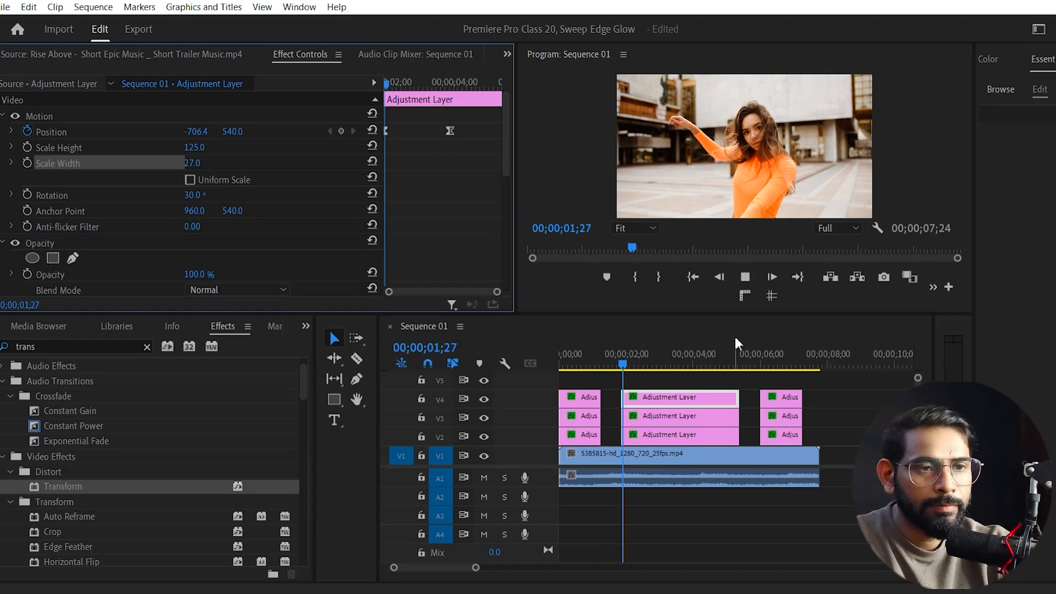
key(space)
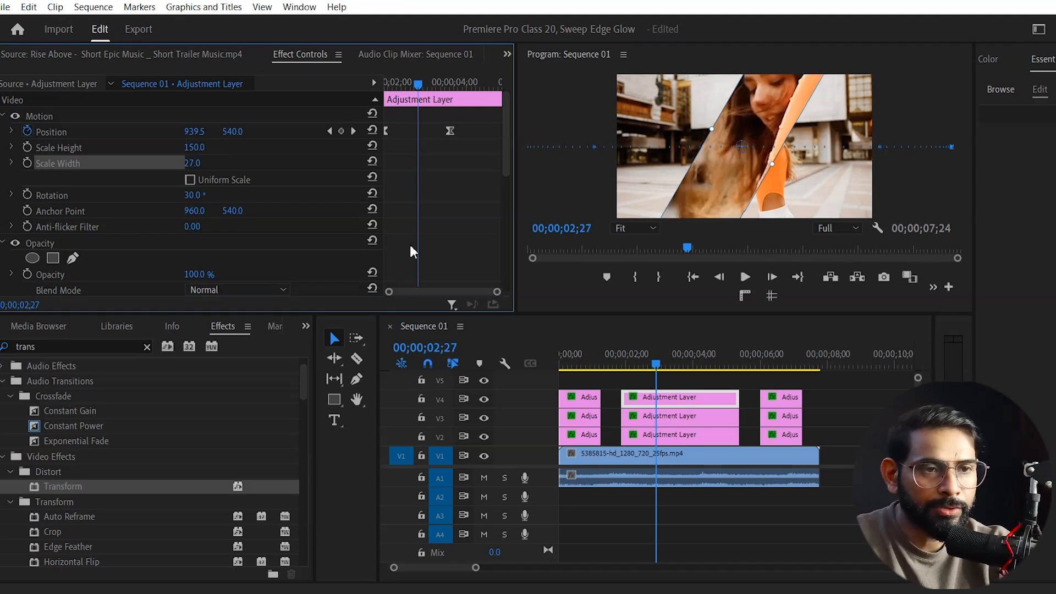
Set the middle adjustment layer on V3 to Scale Width 35 and Scale Height 150
click(670, 419)
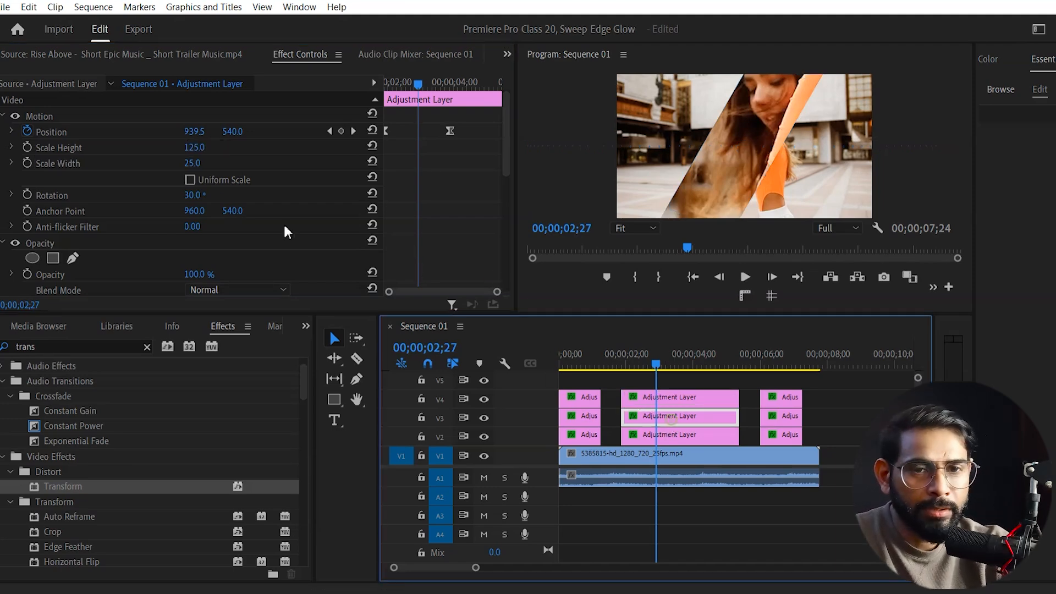
click(195, 163)
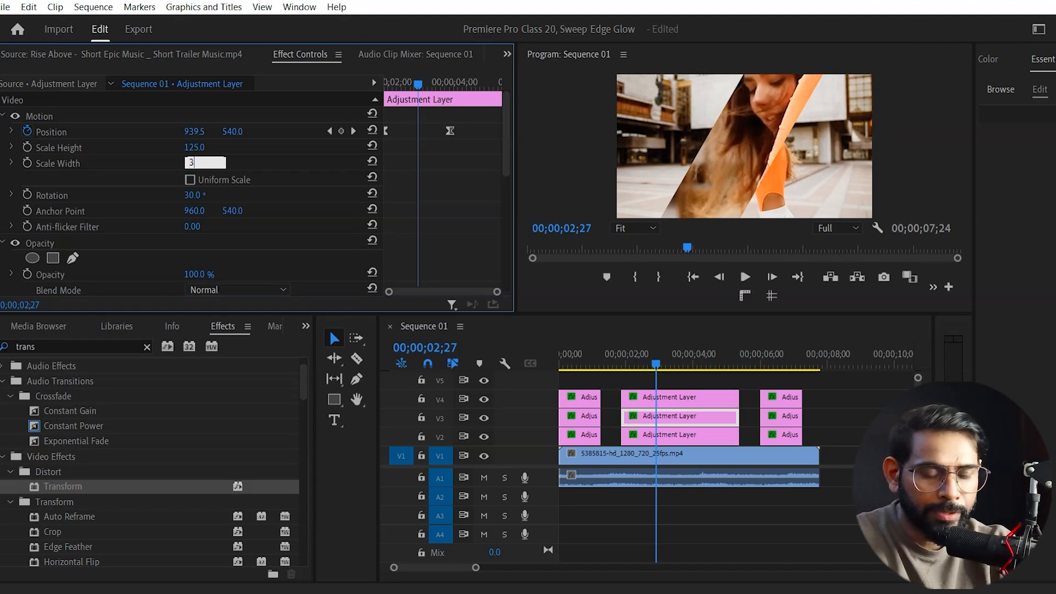
key(Return)
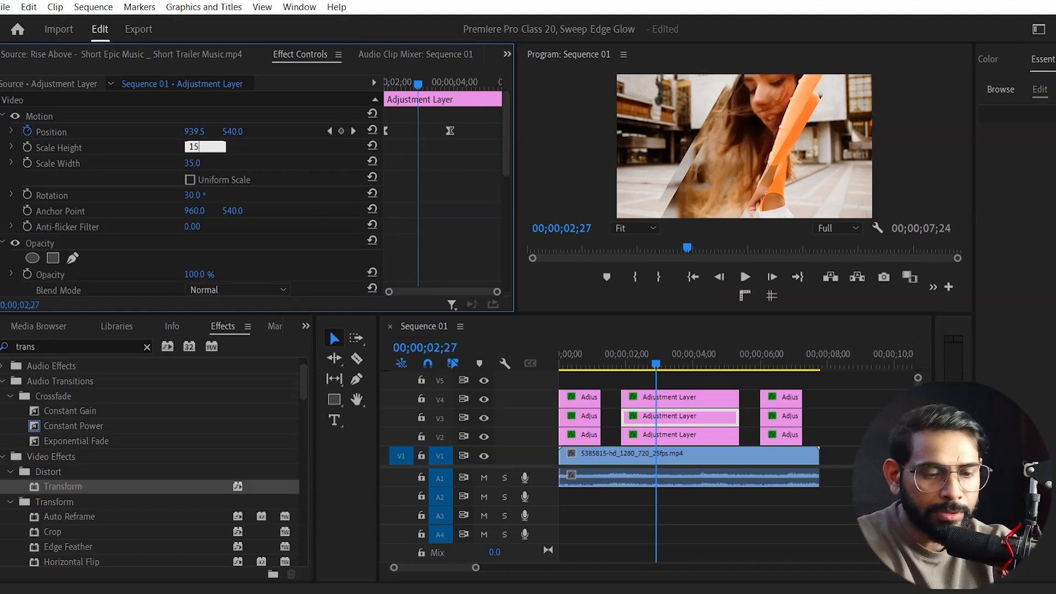
text(150)
key(Return)
Set the middle adjustment layer on V2 to Scale Width 35 and Scale Height 150
click(666, 437)
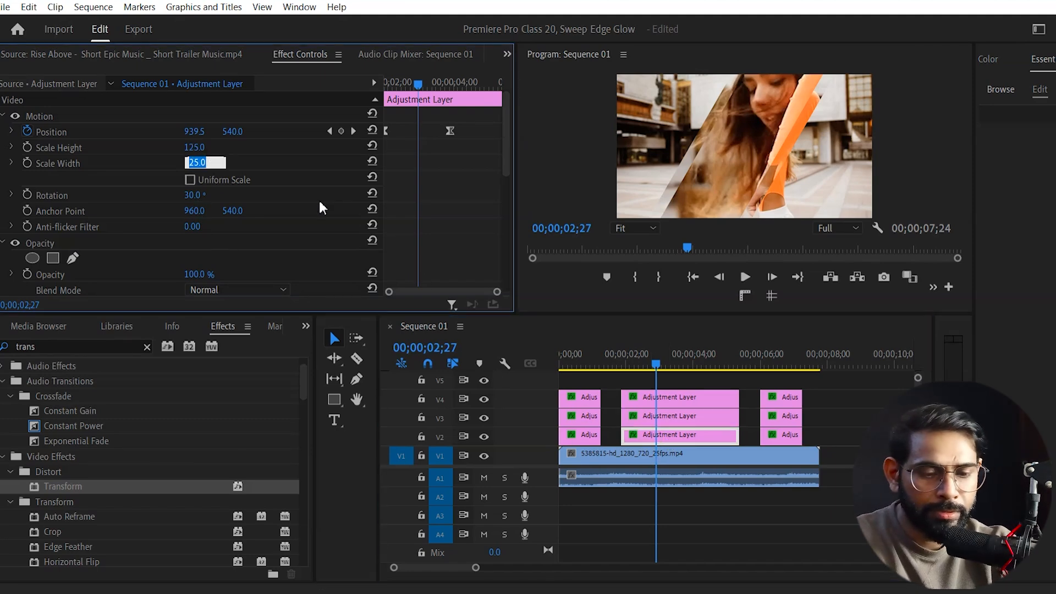
text(3)
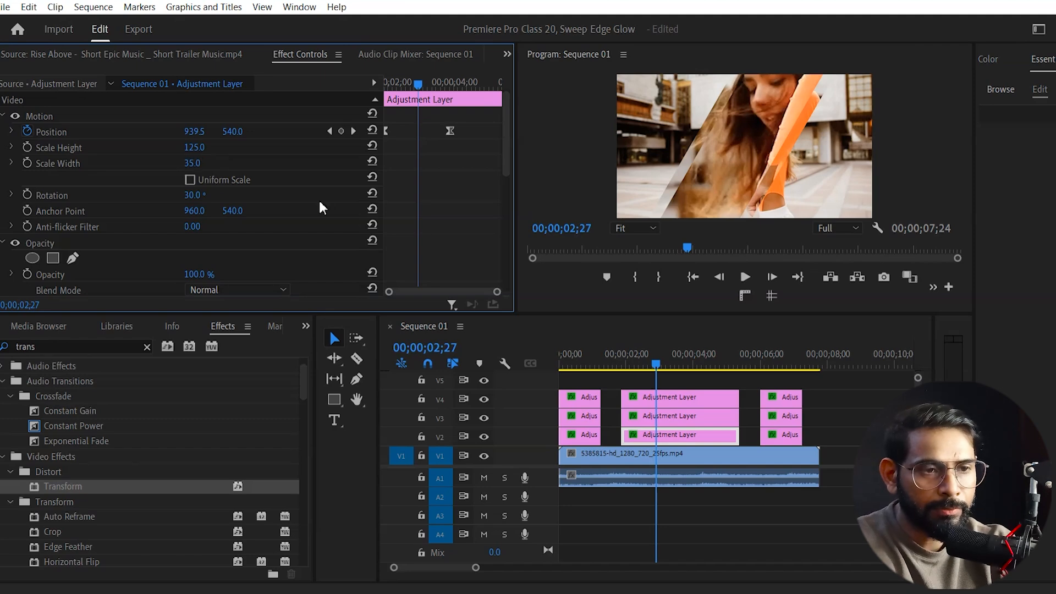
text(15)
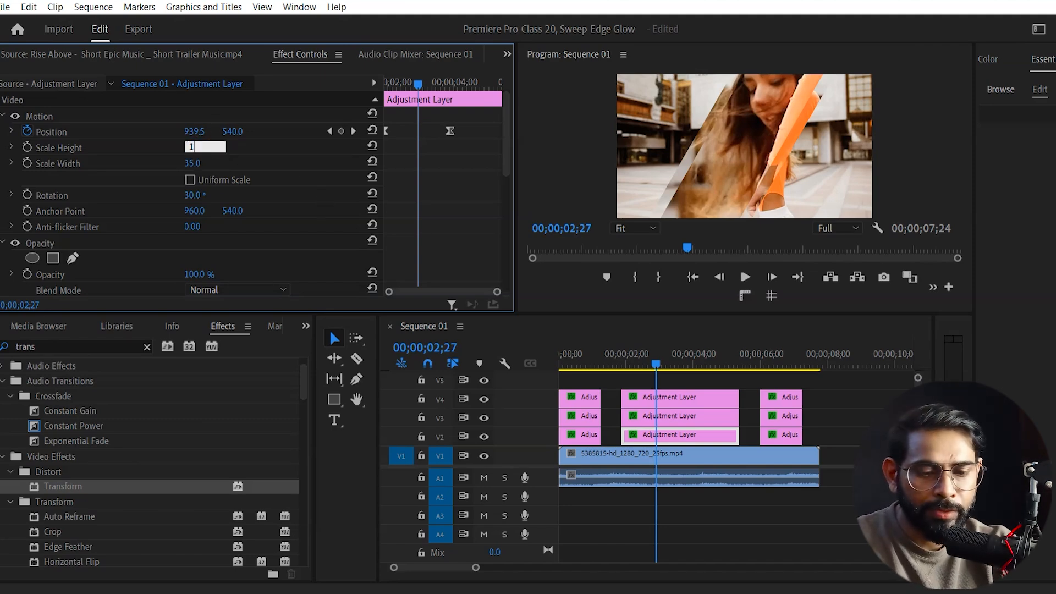
key(Return)
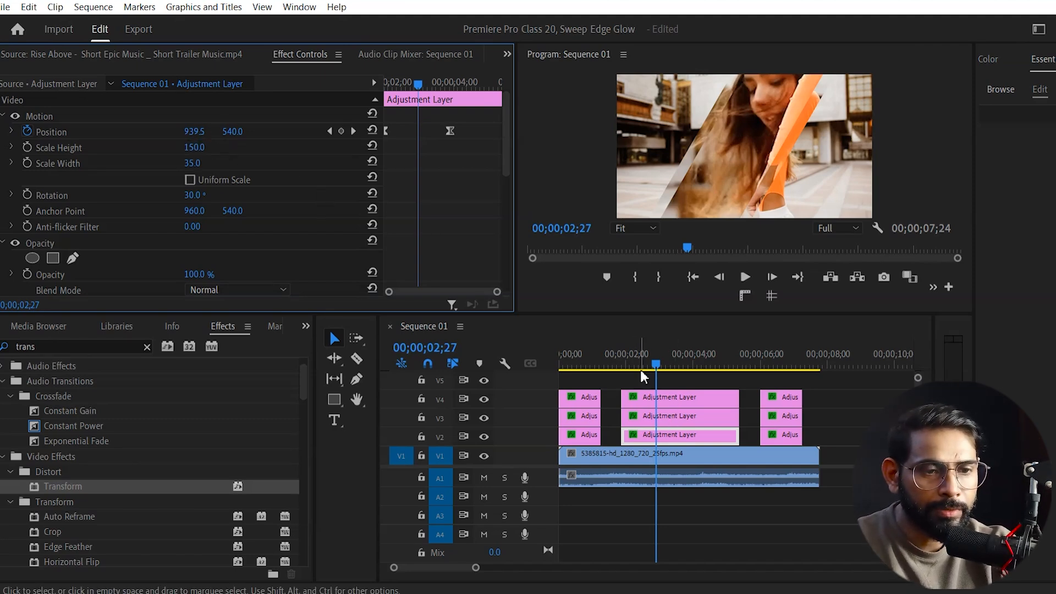
Play the sequence from the start in full screen to review the resized middle layers
click(651, 353)
key(Home)
click(704, 171)
key(ctrl+grave)
key(space)
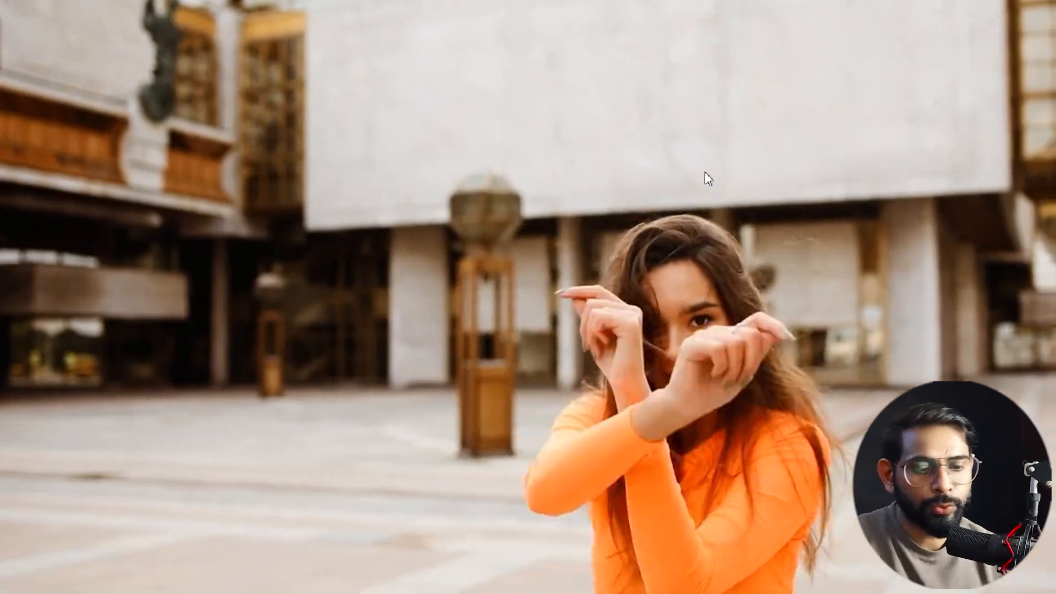
key(space)
key(ctrl+grave)
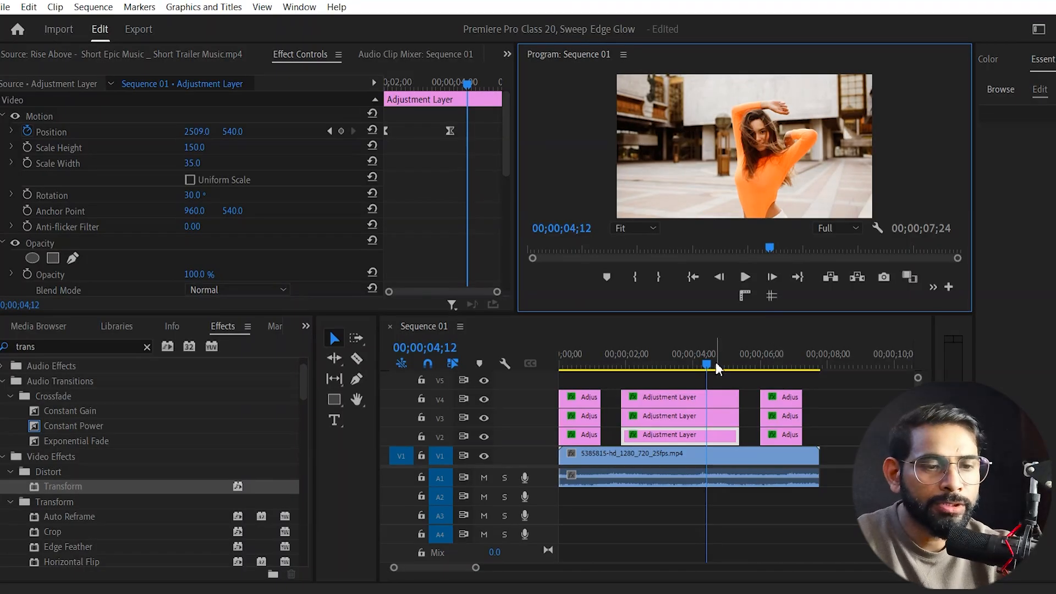
Set the Transform effect's Scale to 130 on each of the middle adjustment layers on V4, V3 and V2
click(672, 365)
scroll(324, 168, down, 5)
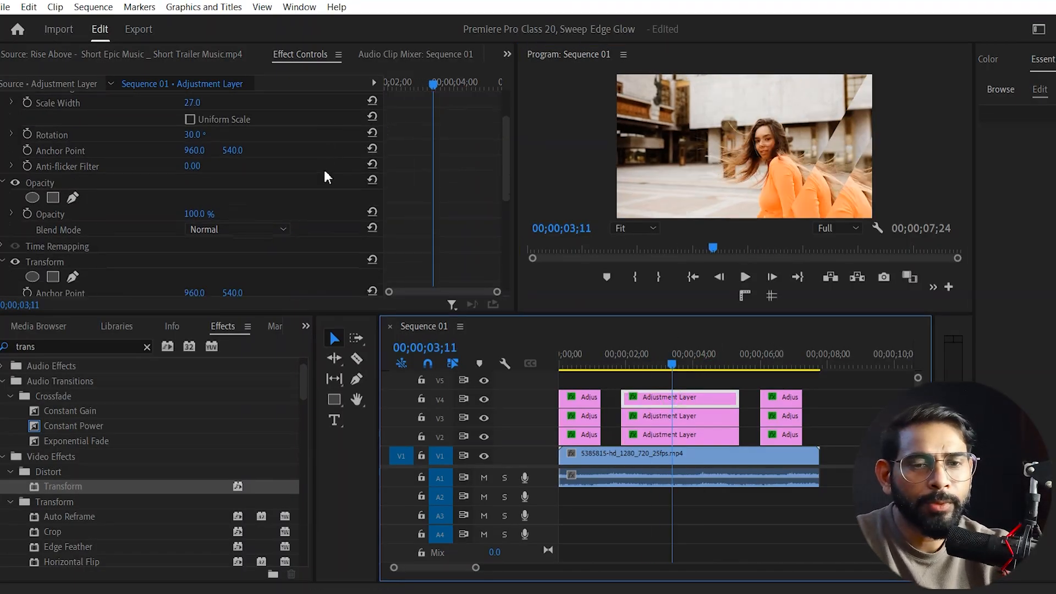
click(195, 234)
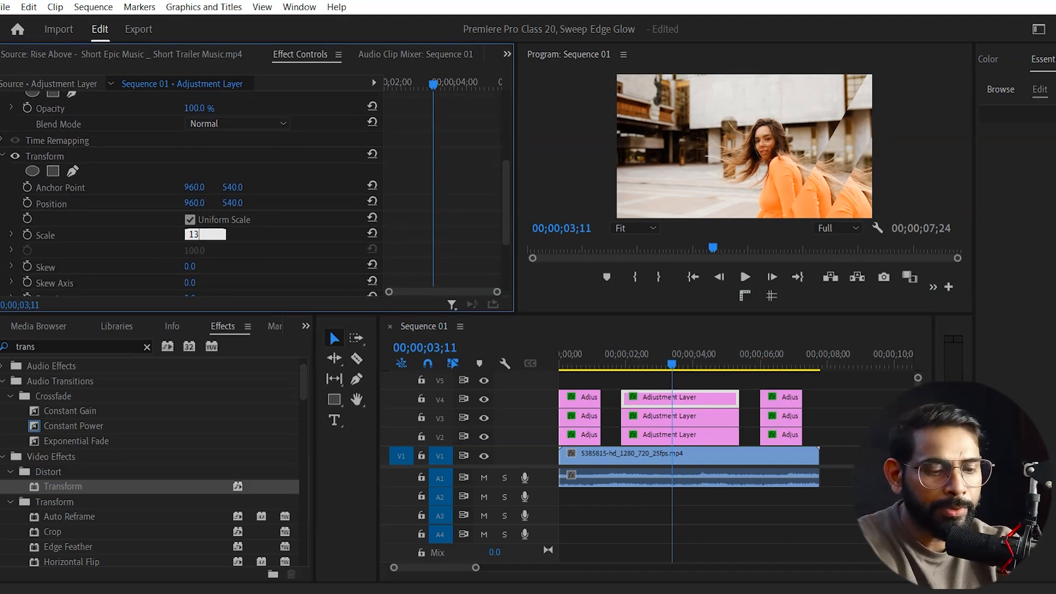
click(661, 422)
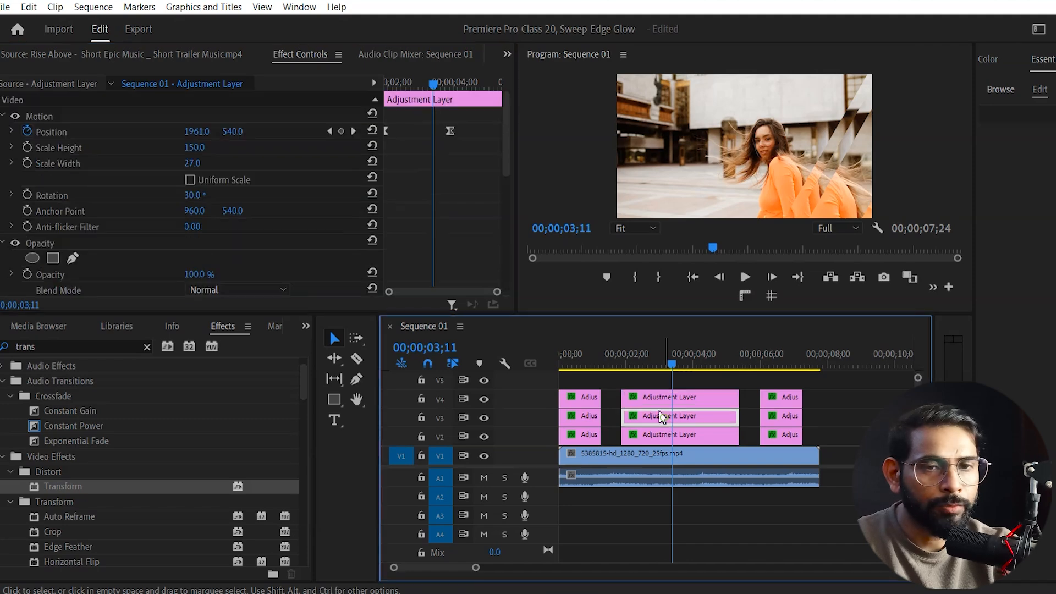
scroll(237, 211, down, 5)
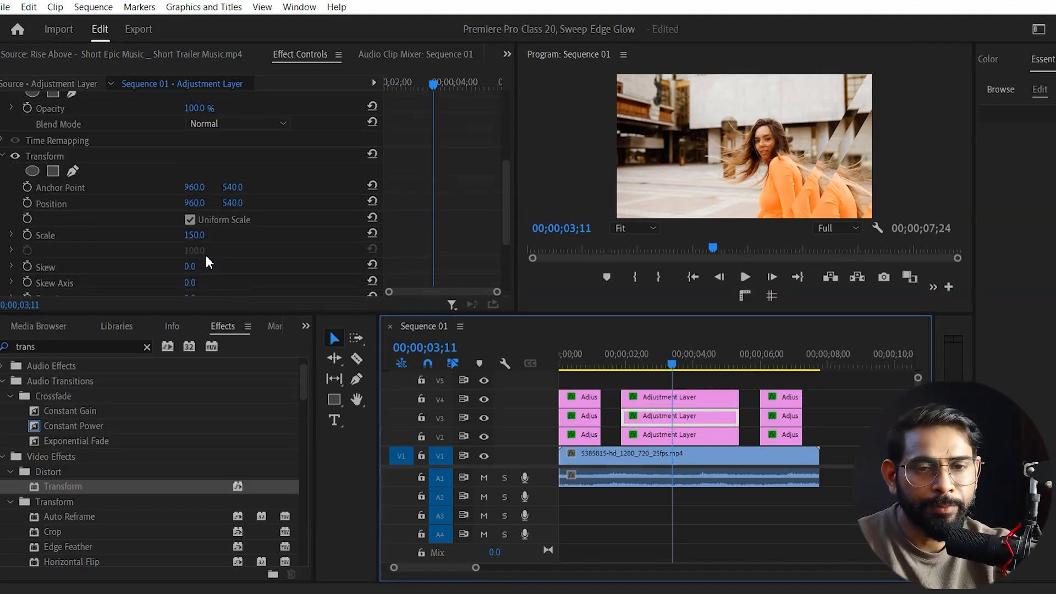
click(196, 235)
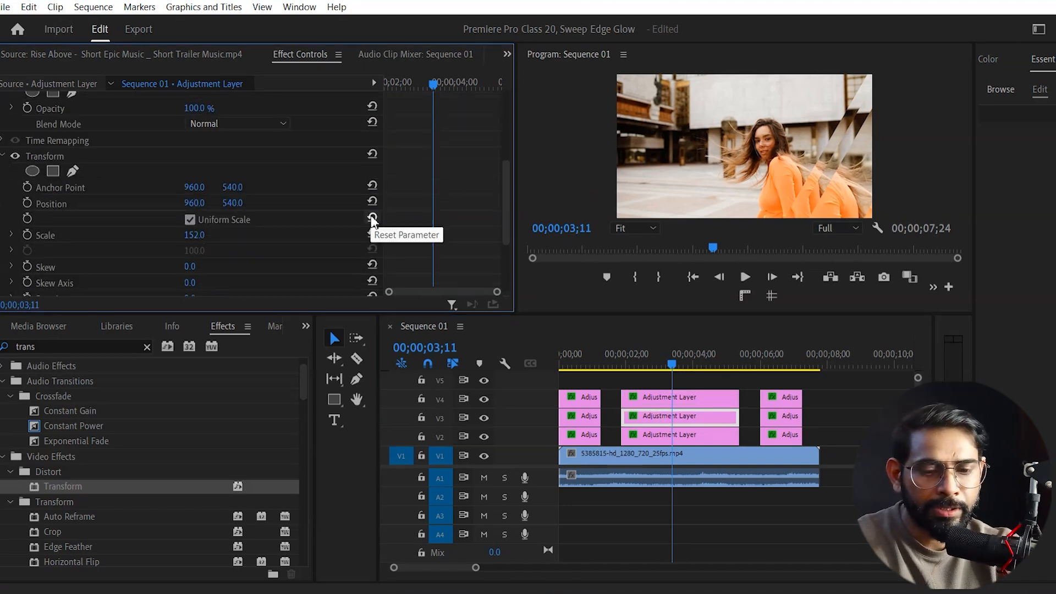
text(130)
key(Return)
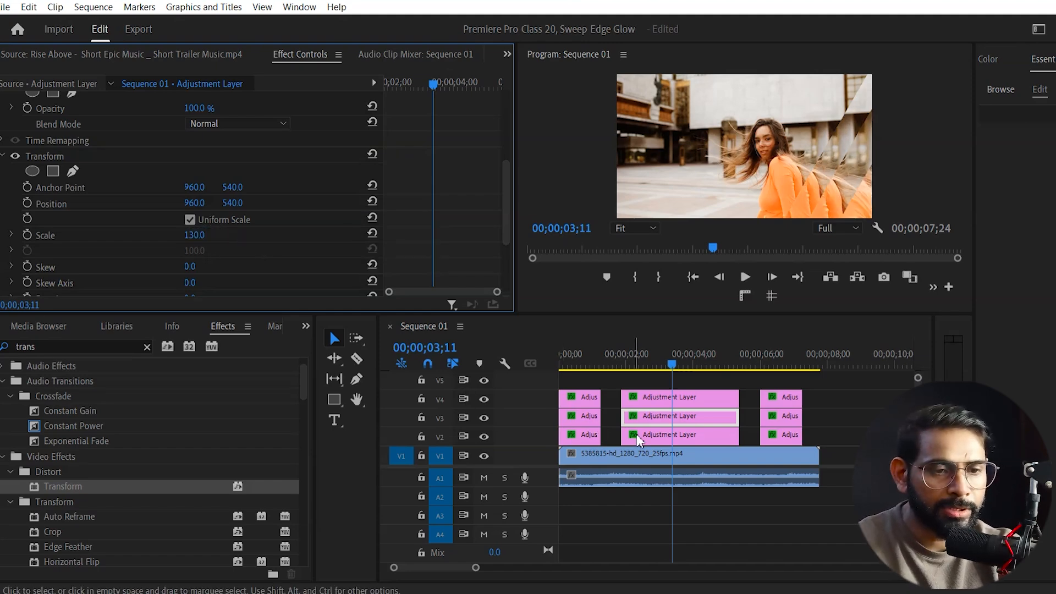
click(633, 434)
click(199, 273)
text(13)
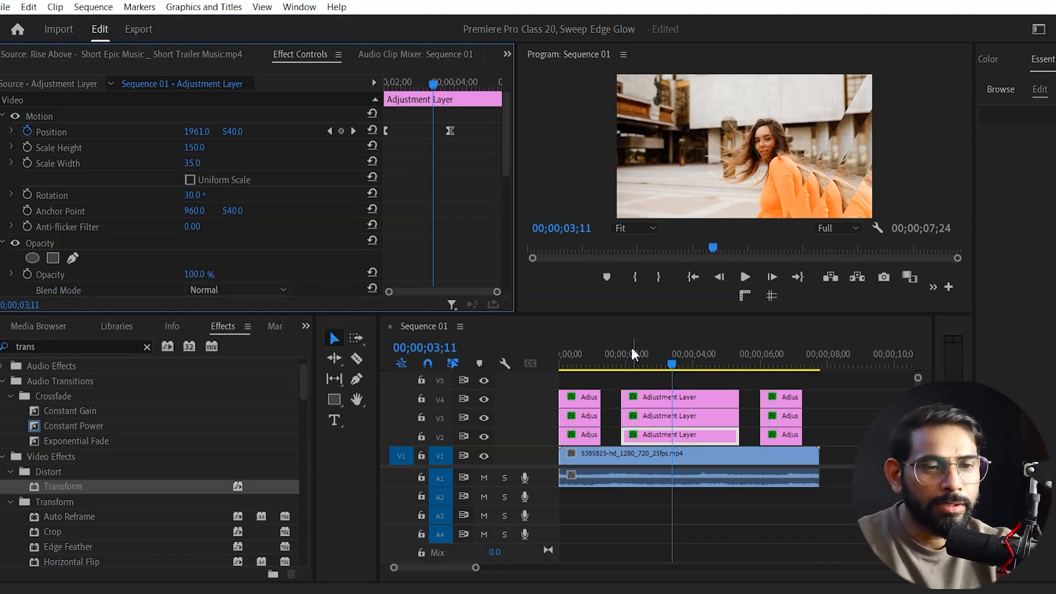
Review the sequence with the rescaled middle layers and return the playhead to its start
drag(680, 367, 411, 378)
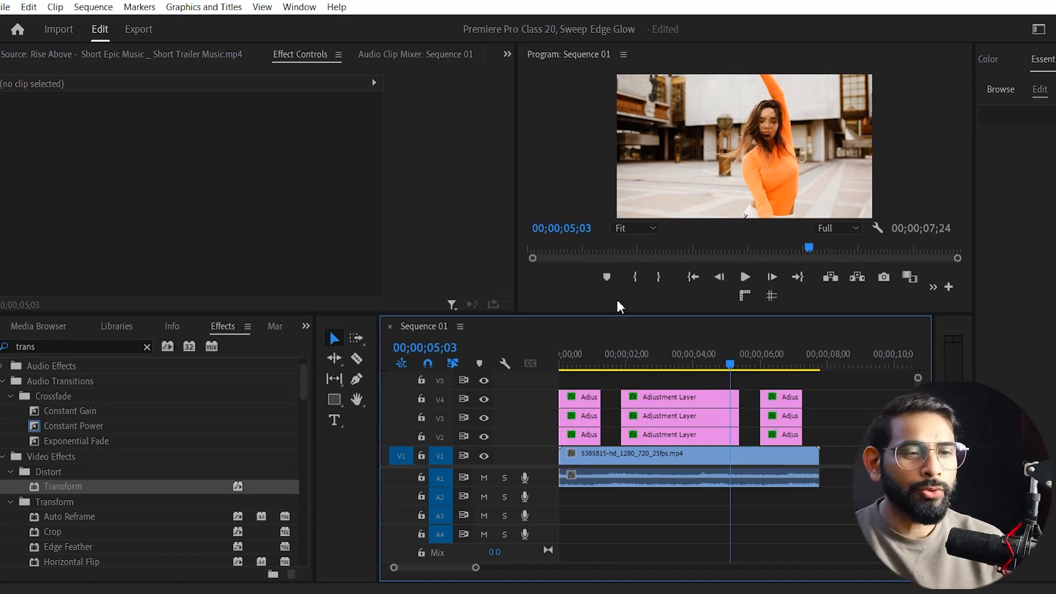
drag(730, 365, 384, 438)
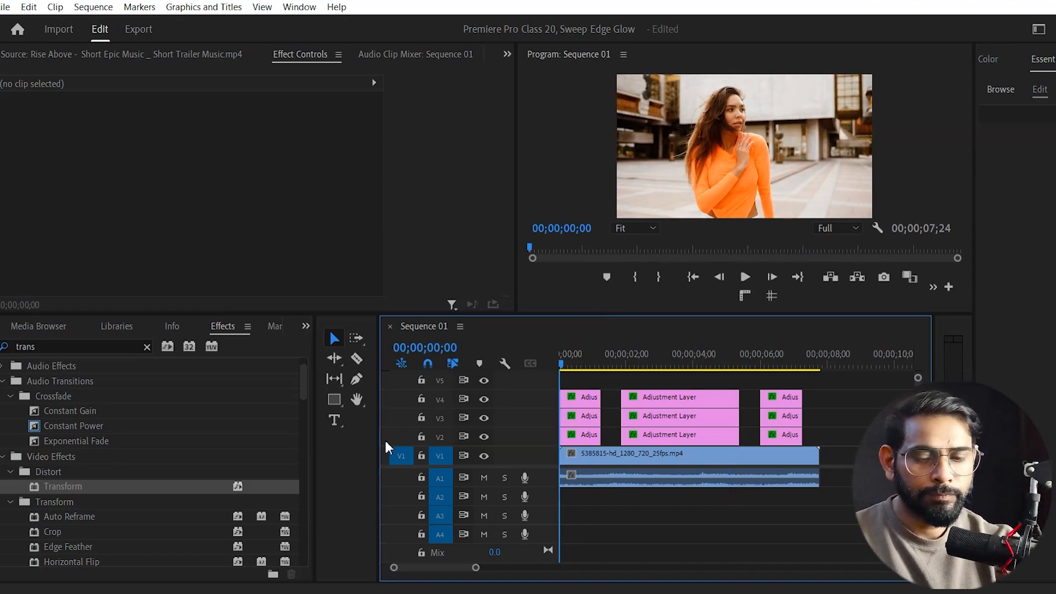